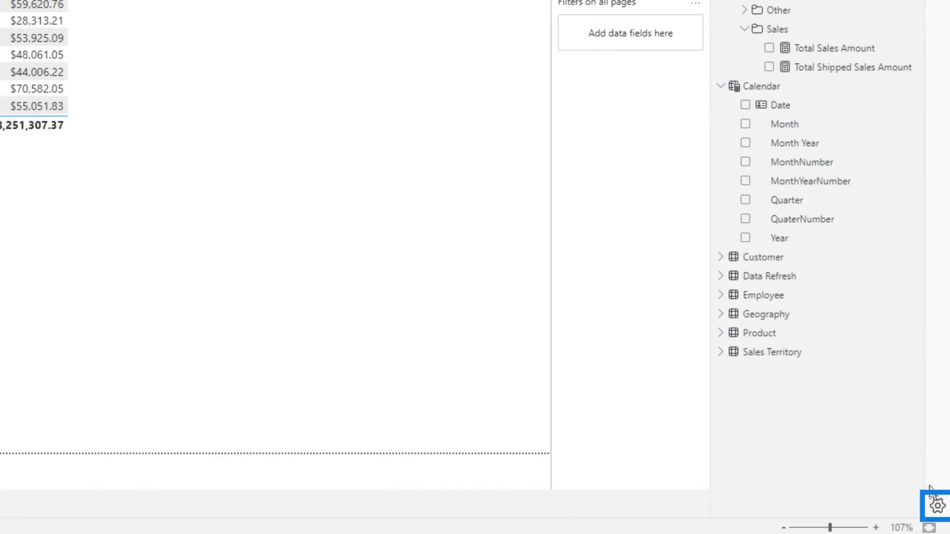
Review the enabled preview features in Options and close without changes
{"action": "left_click", "coordinate": [937, 505]}
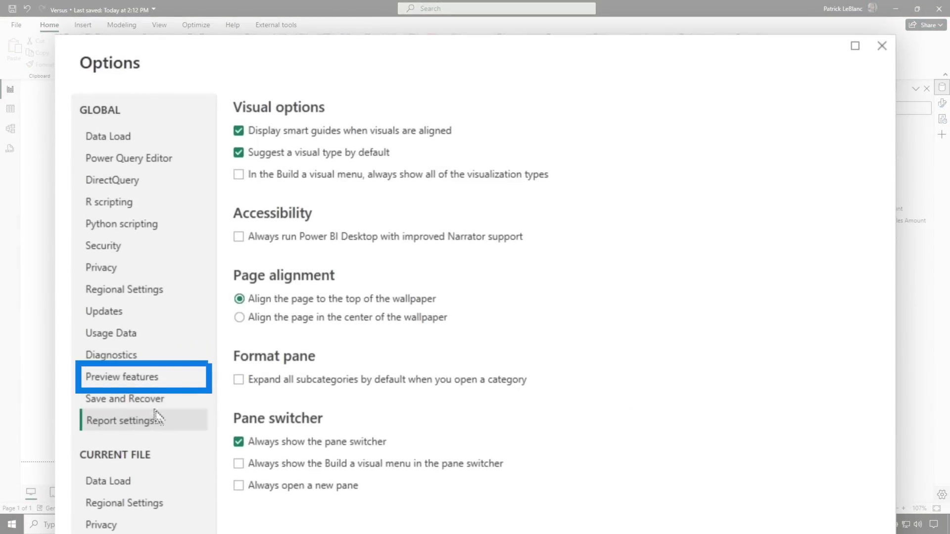
{"action": "left_click", "coordinate": [149, 377]}
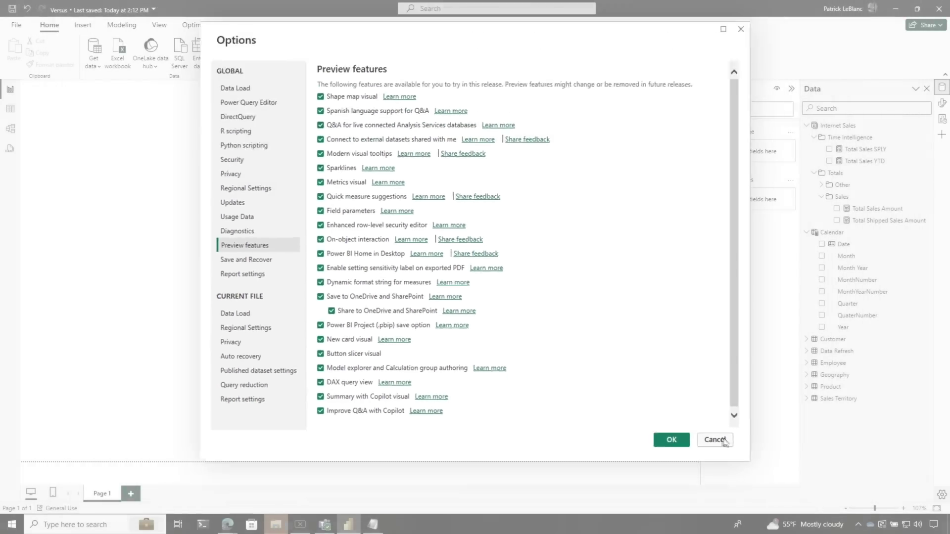
{"action": "left_click", "coordinate": [842, 463]}
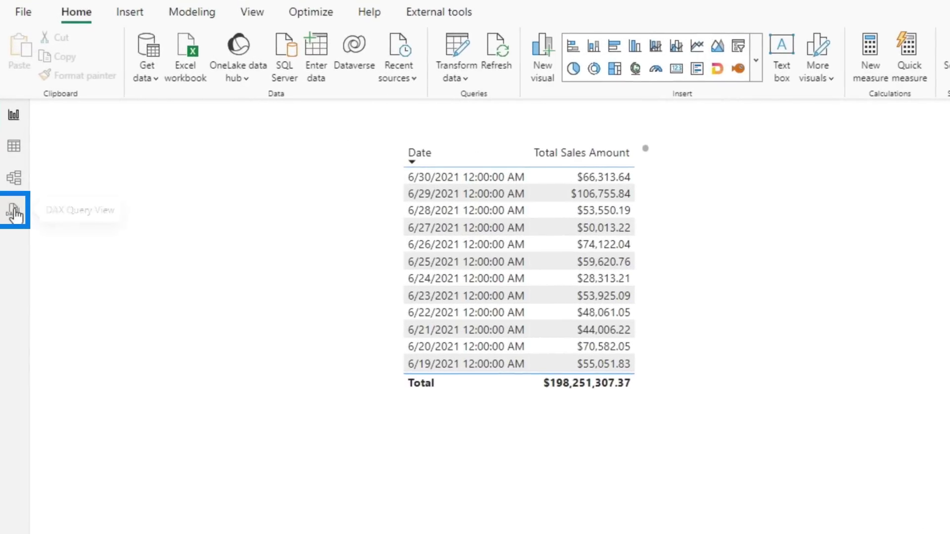
Run EVALUATE 'Internet Sales' in the DAX query view to list its rows
{"action": "left_click", "coordinate": [15, 212]}
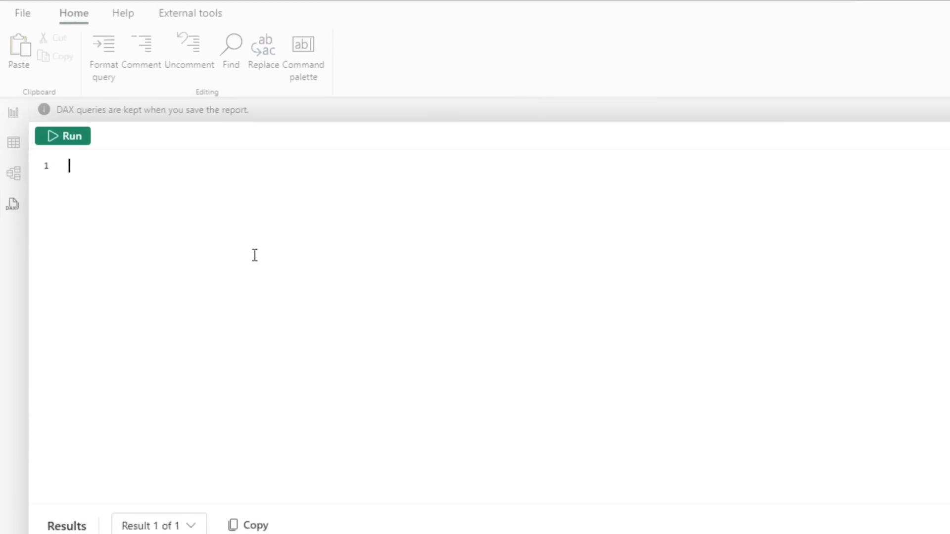
{"action": "type", "text": "ev"}
{"action": "key", "text": "Tab"}
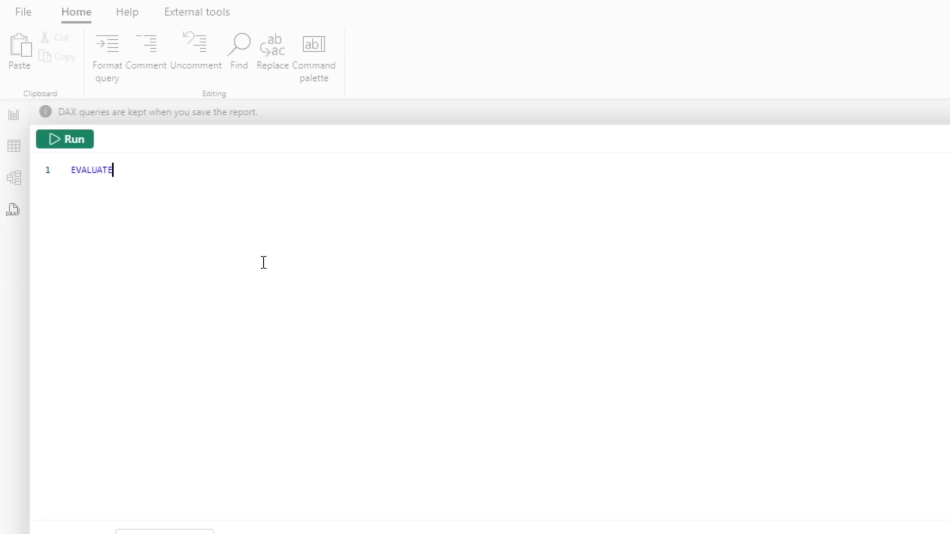
{"action": "key", "text": "Return"}
{"action": "type", "text": "'in"}
{"action": "key", "text": "Tab"}
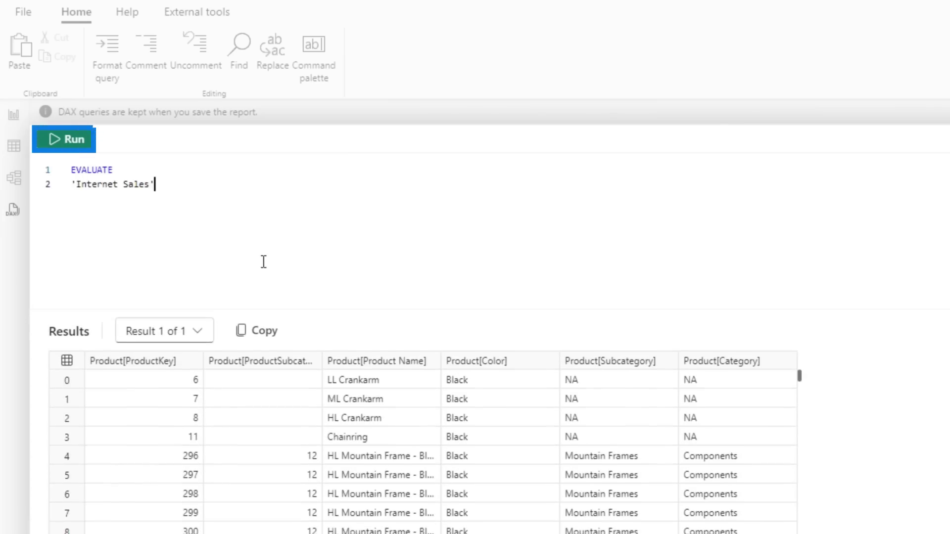
{"action": "left_click", "coordinate": [63, 140]}
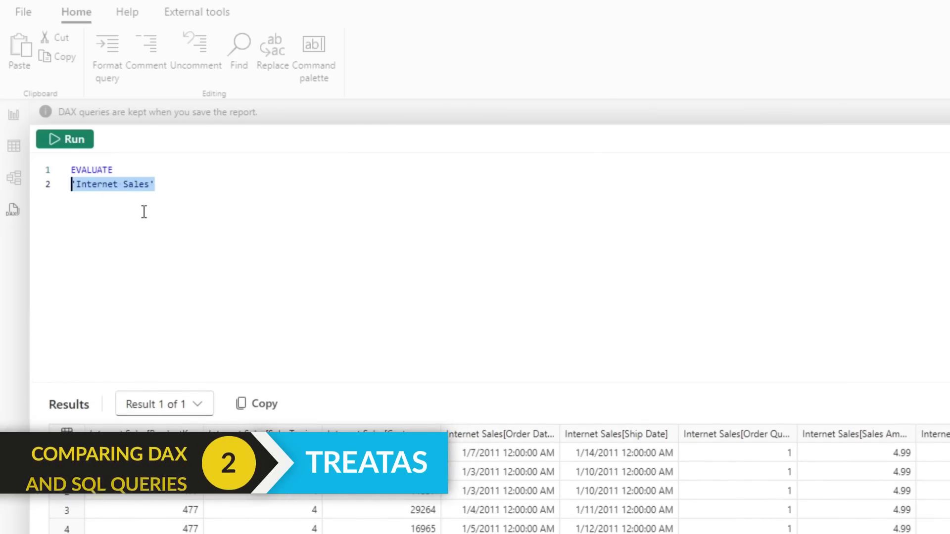
{"action": "type", "text": "treatas("}
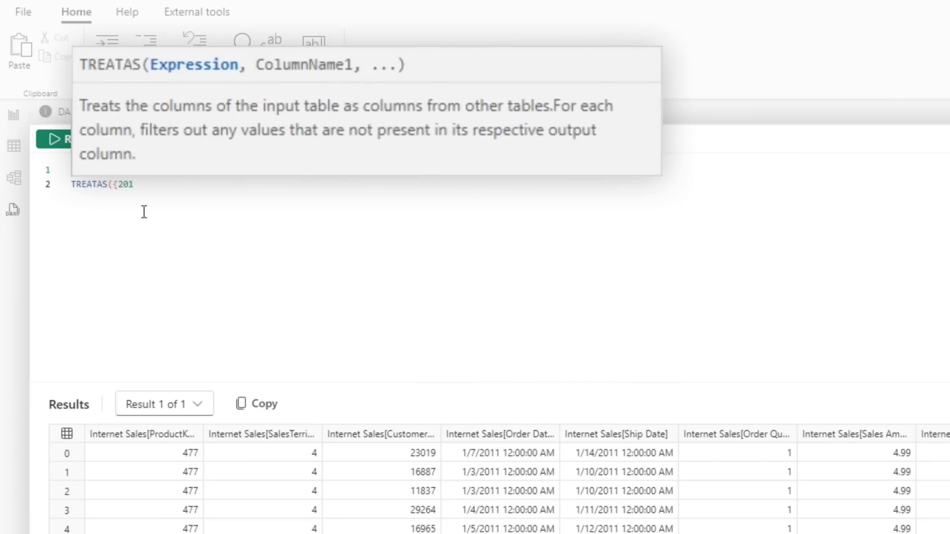
{"action": "type", "text": ", c"}
Run TREATAS on 'Calendar'[Year] for 2013, then rerun with {2013, 2014}
{"action": "key", "text": "Down"}
{"action": "key", "text": "Down"}
{"action": "key", "text": "Down"}
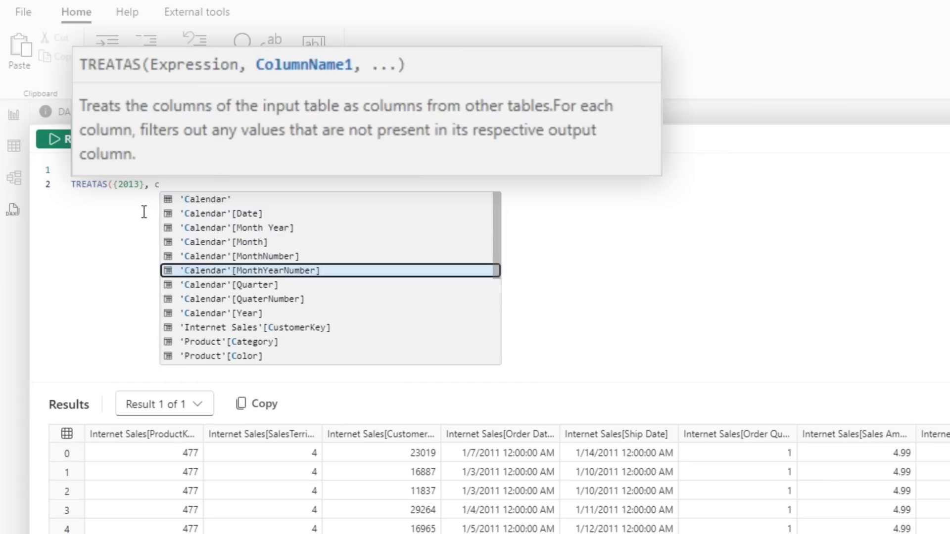
{"action": "key", "text": "Down"}
{"action": "key", "text": "Tab"}
{"action": "type", "text": ")"}
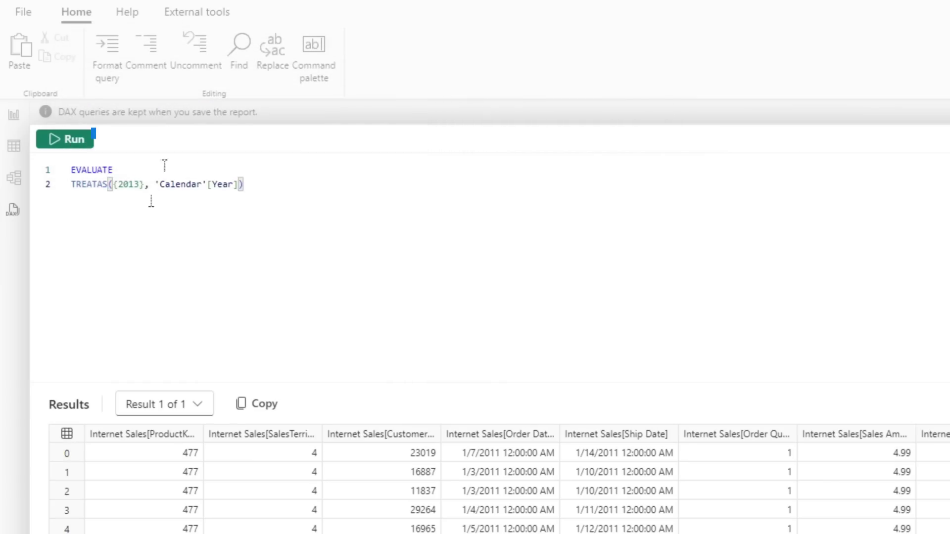
{"action": "left_click", "coordinate": [65, 138]}
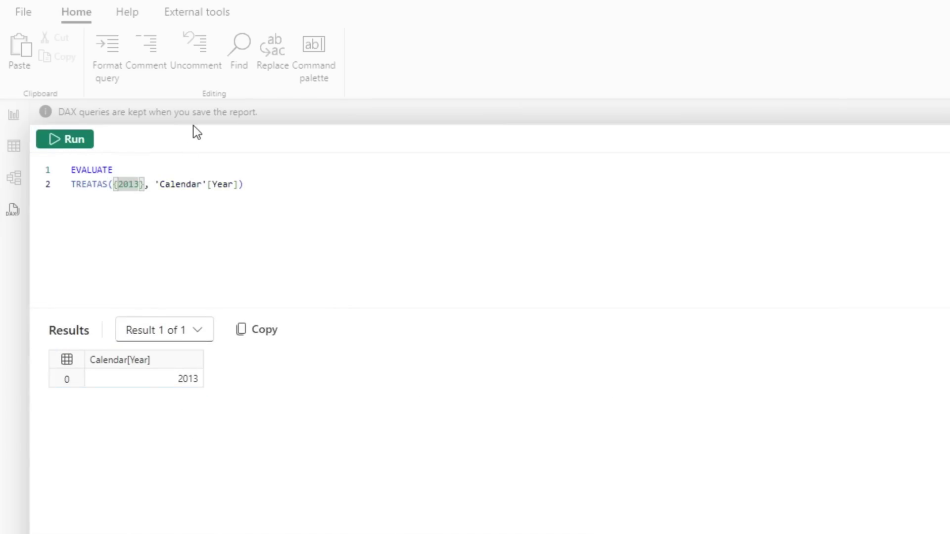
{"action": "type", "text": ",2014"}
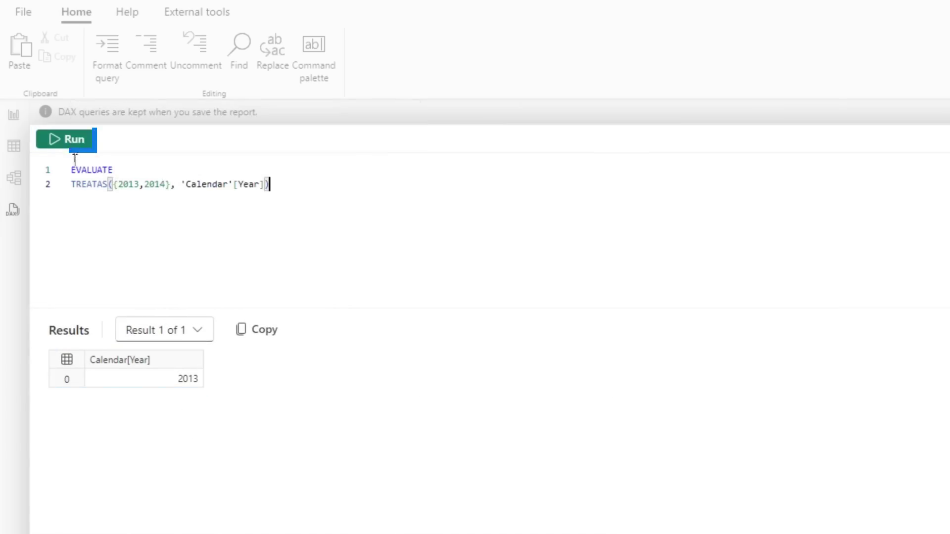
{"action": "left_click", "coordinate": [66, 139]}
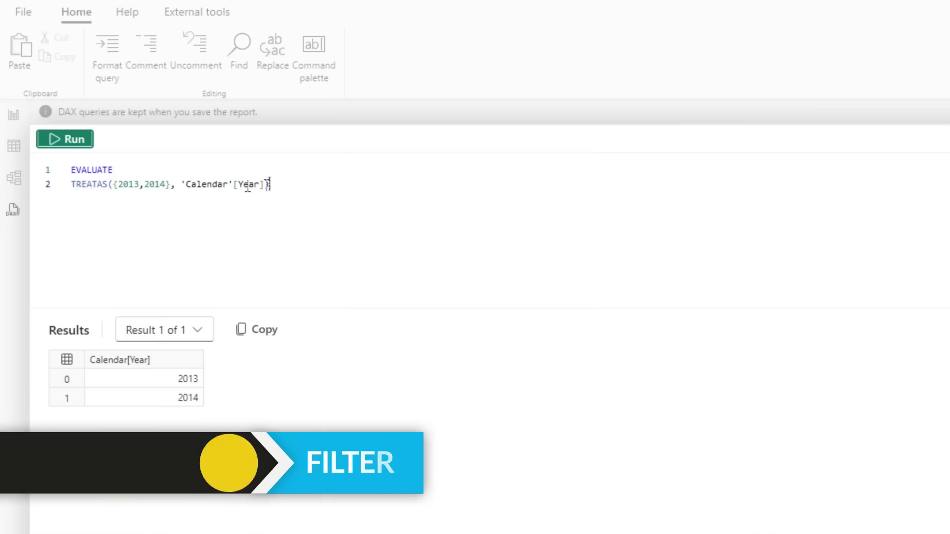
{"action": "left_click_drag", "start_coordinate": [272, 184], "coordinate": [16, 189]}
{"action": "type", "text": "fi"}
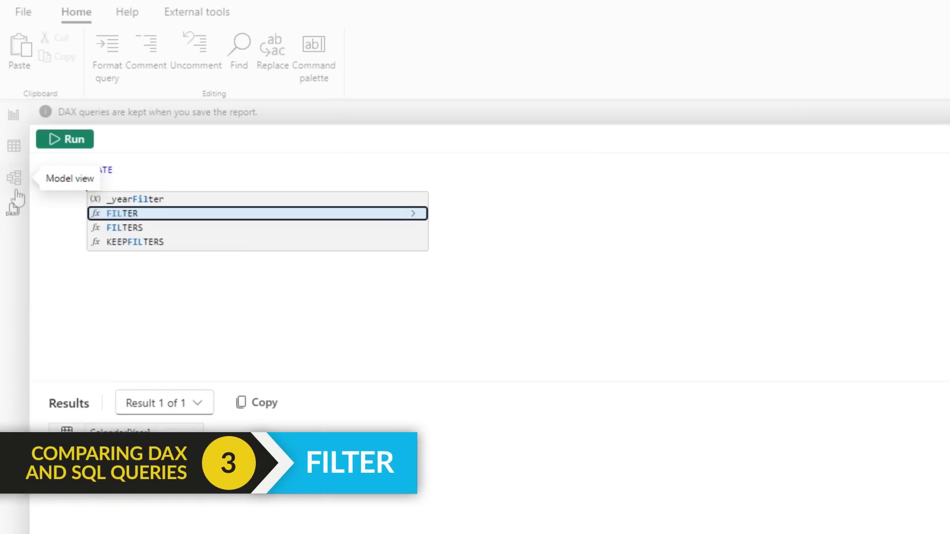
Run FILTER('Product', 'Product'[Color]="Red"), then rerun it with Color "Black"
{"action": "key", "text": "Tab"}
{"action": "type", "text": "(pr"}
{"action": "key", "text": "Up"}
{"action": "key", "text": "Tab"}
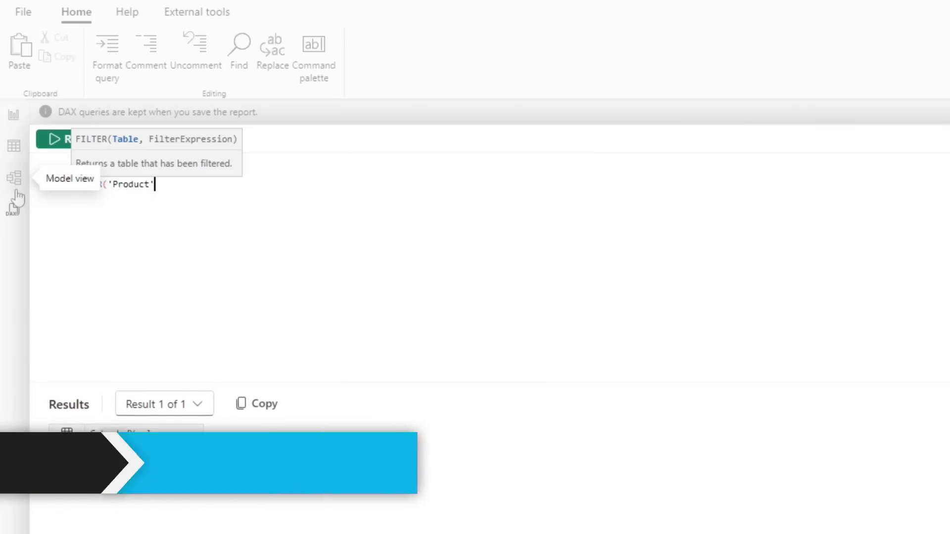
{"action": "type", "text": ", col"}
{"action": "key", "text": "Up"}
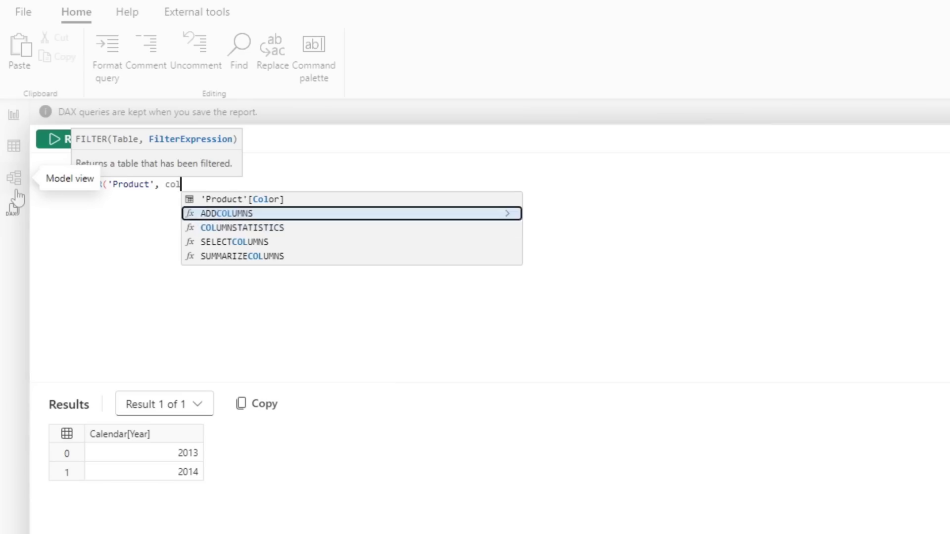
{"action": "key", "text": "Up"}
{"action": "key", "text": "Tab"}
{"action": "type", "text": "=\"Red\""}
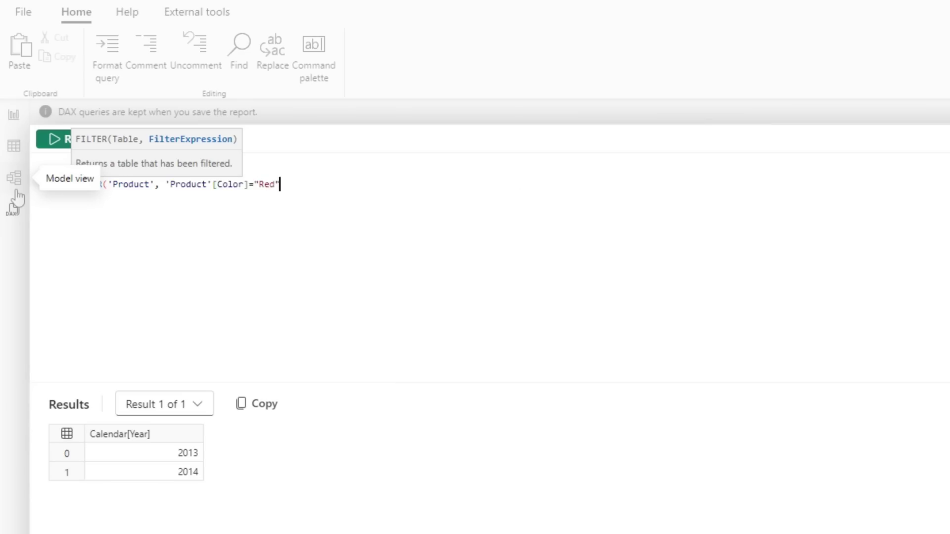
{"action": "type", "text": ")"}
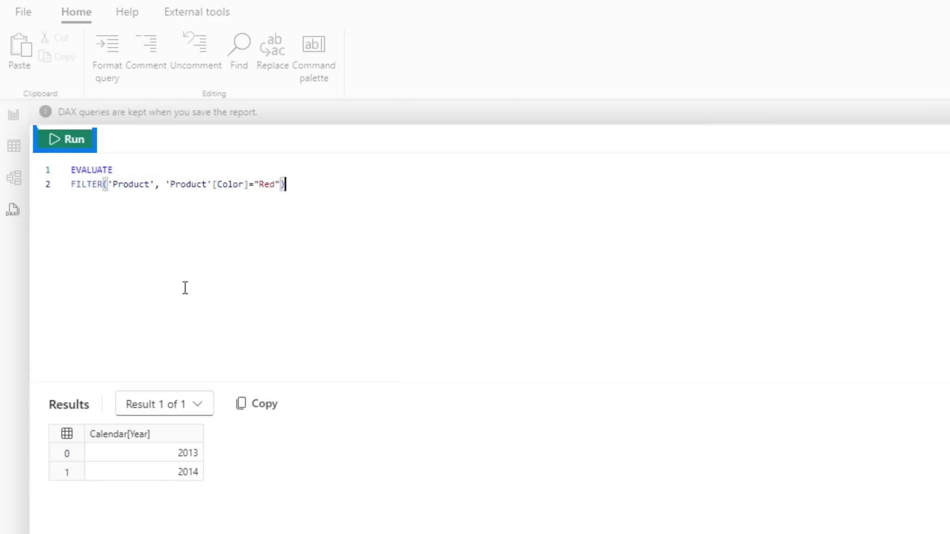
{"action": "left_click", "coordinate": [67, 139]}
{"action": "scroll", "coordinate": [515, 420], "scroll_direction": "down", "scroll_amount": 5}
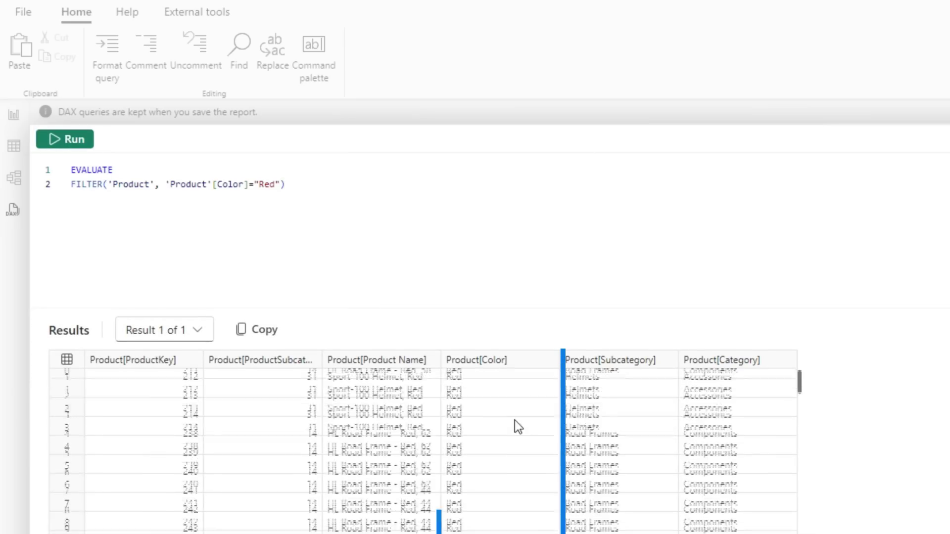
{"action": "left_click", "coordinate": [516, 412]}
{"action": "scroll", "coordinate": [518, 409], "scroll_direction": "down", "scroll_amount": 5}
{"action": "scroll", "coordinate": [521, 402], "scroll_direction": "down", "scroll_amount": 5}
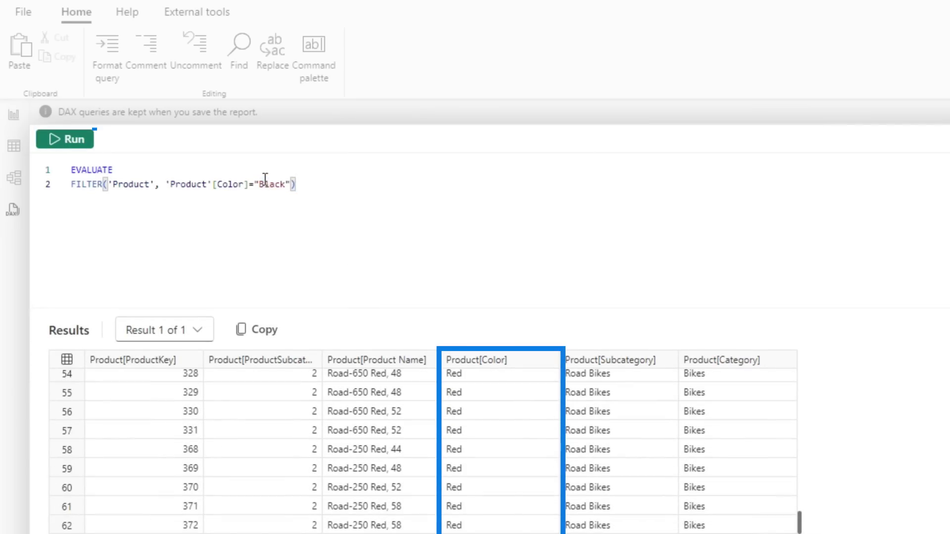
{"action": "left_click", "coordinate": [70, 141]}
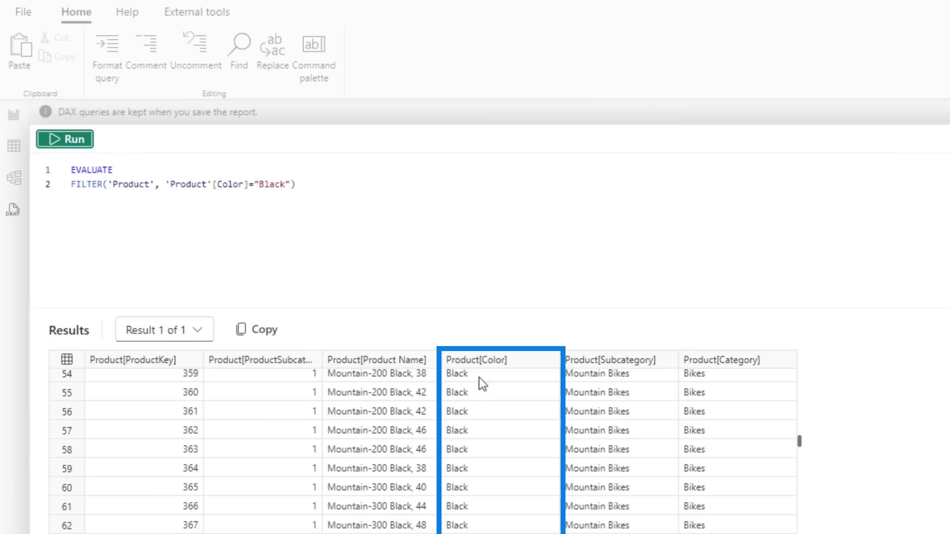
Wrap the Black filter as {COUNTROWS(FILTER(...))}, fixing the table error, to get 133
{"action": "left_click", "coordinate": [71, 184]}
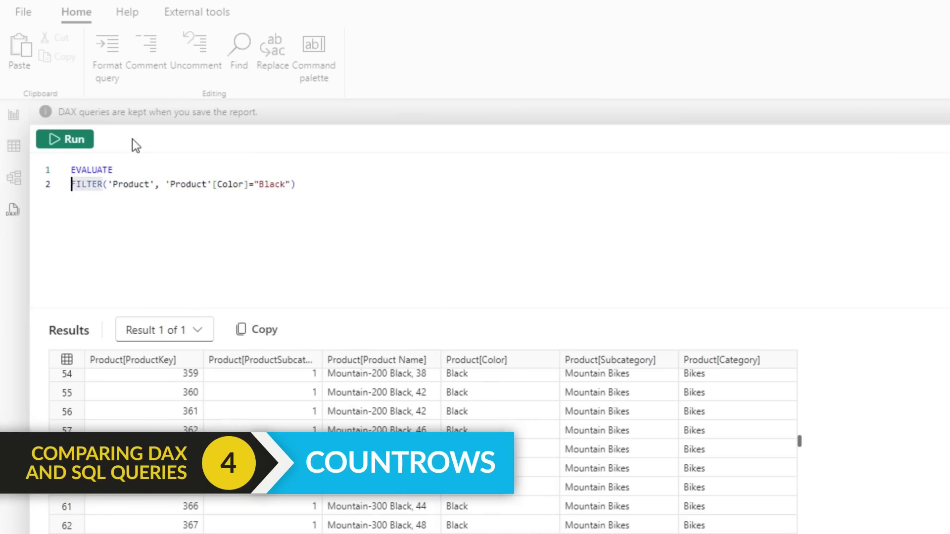
{"action": "type", "text": "COUNT("}
{"action": "key", "text": "Escape"}
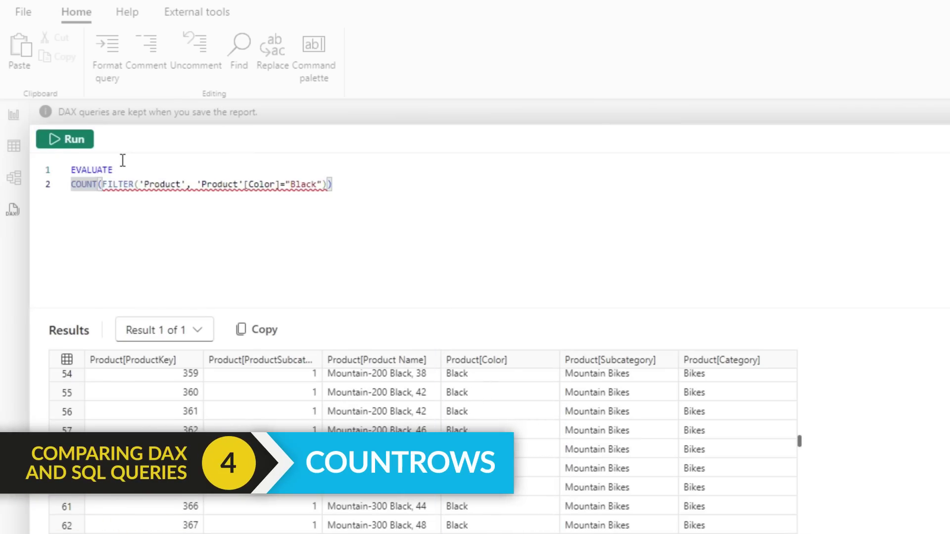
{"action": "type", "text": "ROWS"}
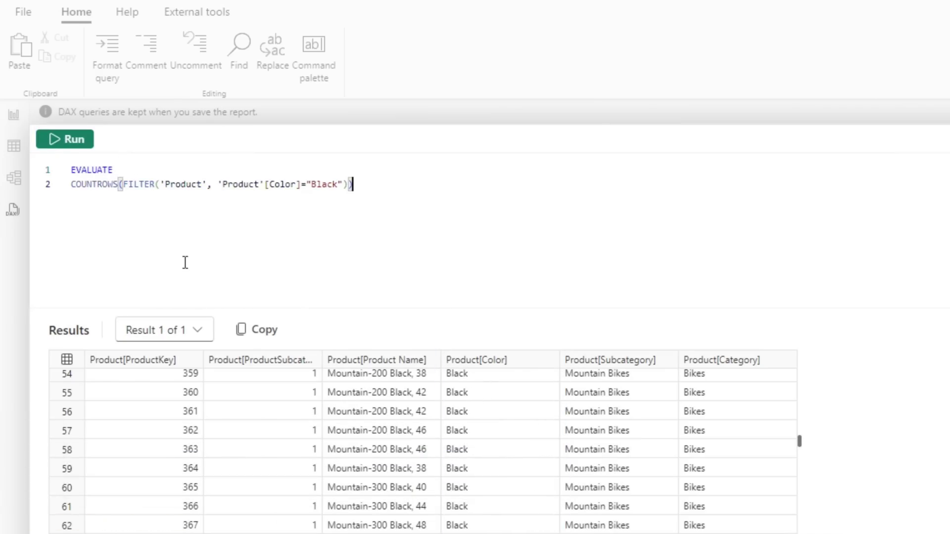
{"action": "left_click", "coordinate": [59, 140]}
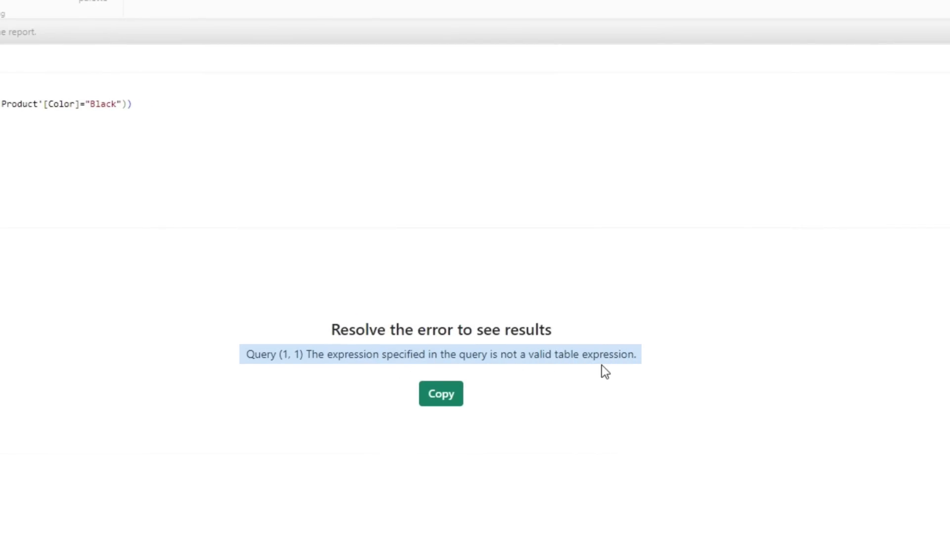
{"action": "left_click", "coordinate": [450, 267]}
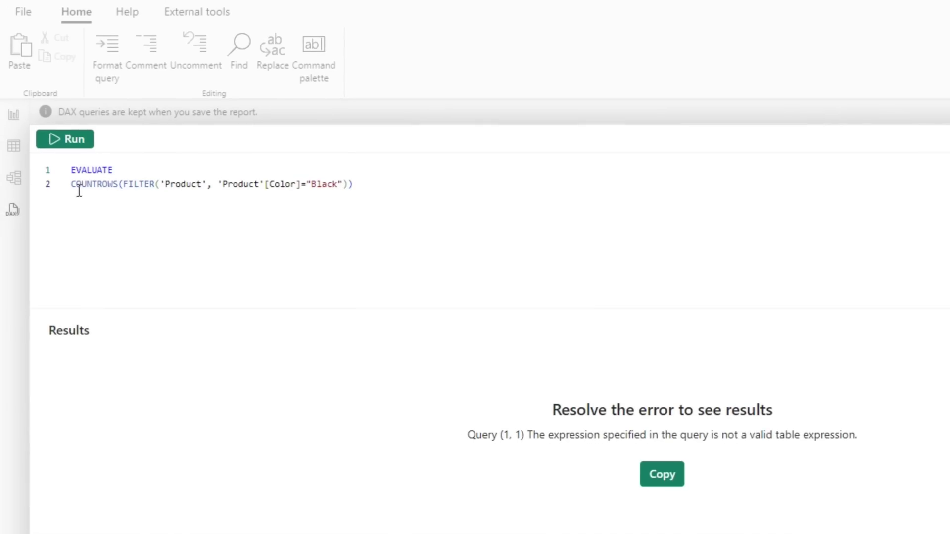
{"action": "type", "text": "{"}
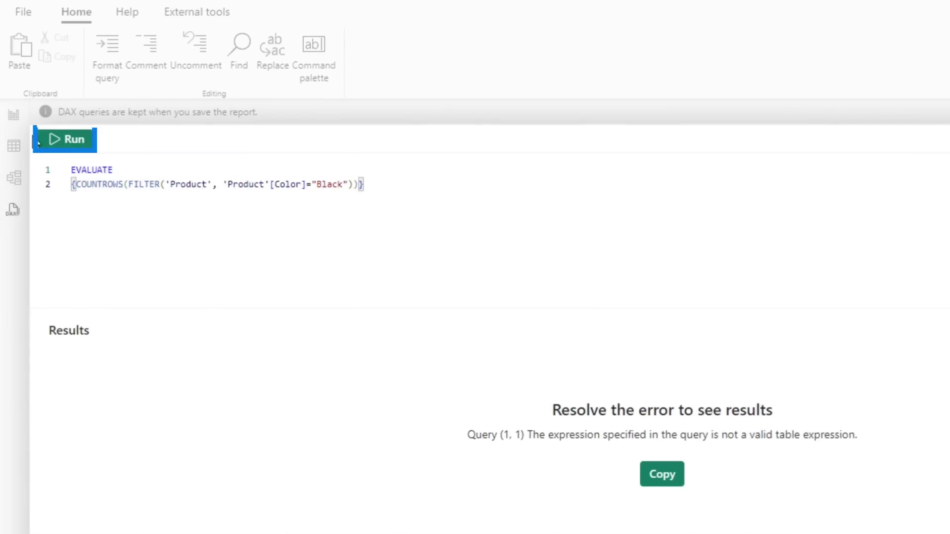
{"action": "left_click", "coordinate": [66, 139]}
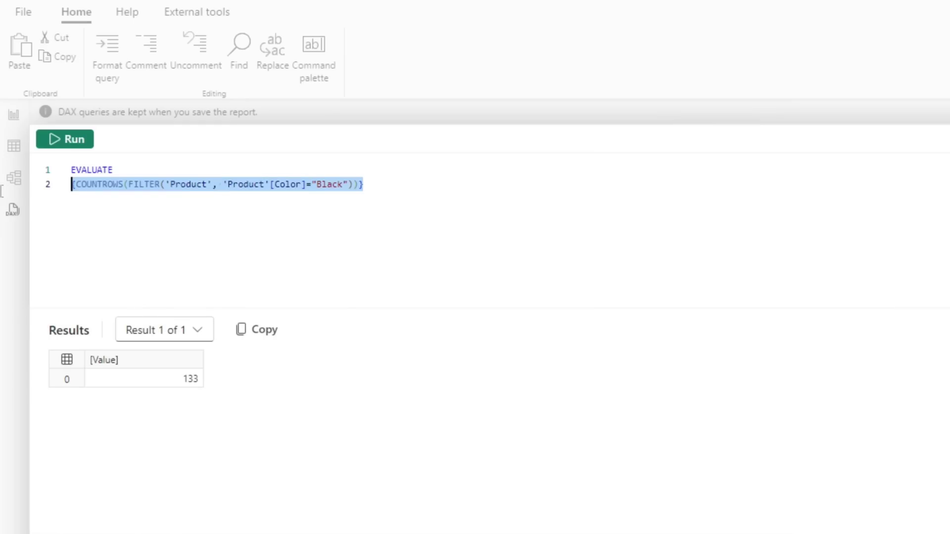
{"action": "type", "text": "'"}
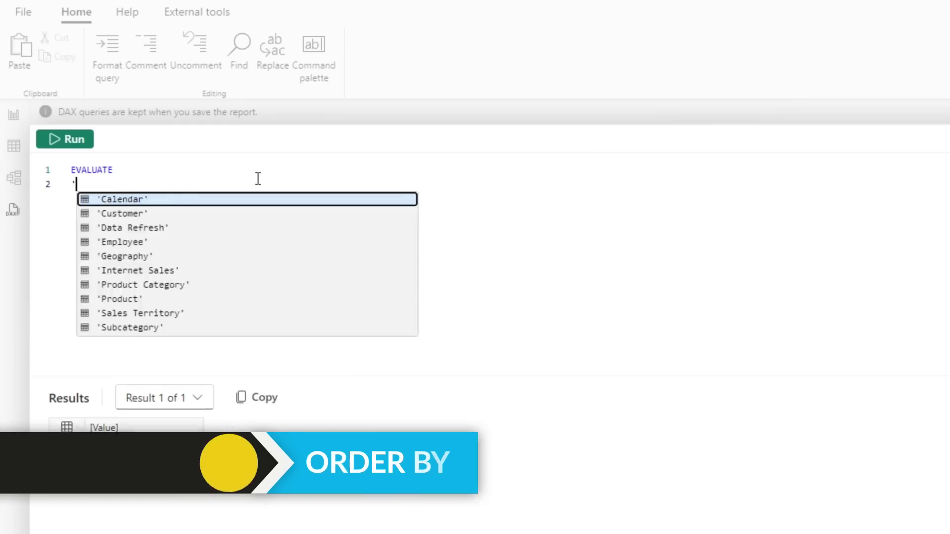
{"action": "type", "text": "Internet Sales' "}
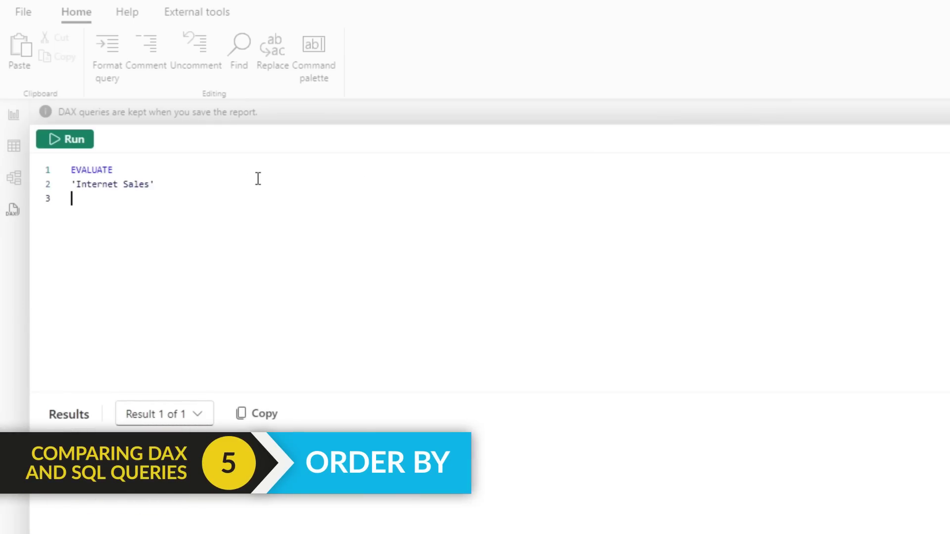
{"action": "type", "text": "ORDER BY"}
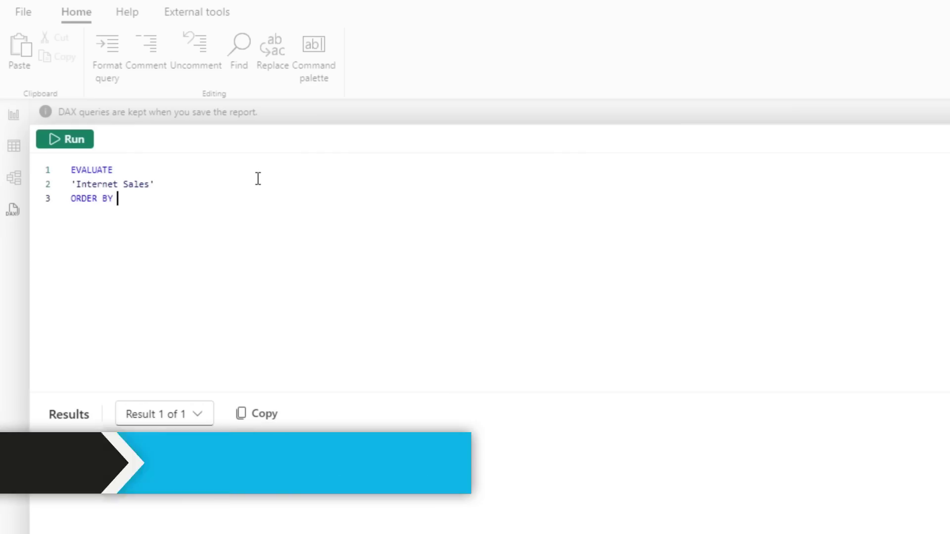
{"action": "type", "text": " 'IN"}
Add ORDER BY 'Internet Sales'[Order Date], rerunning with DESC for newest first
{"action": "key", "text": "Down"}
{"action": "key", "text": "Down"}
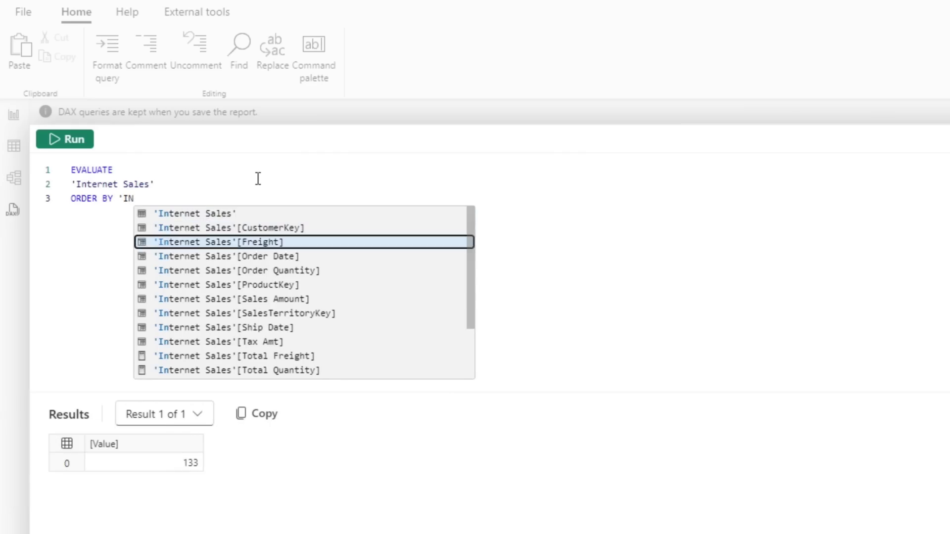
{"action": "key", "text": "Down"}
{"action": "key", "text": "Tab"}
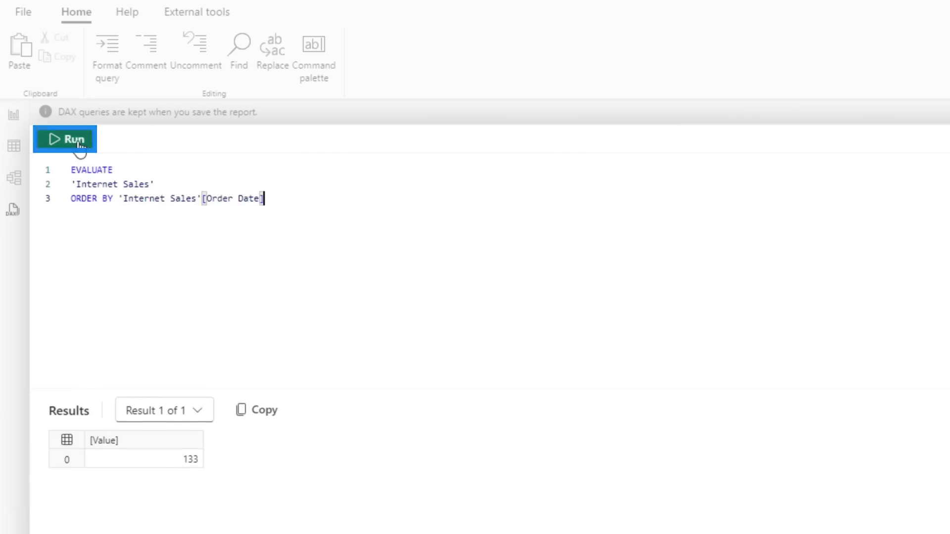
{"action": "left_click", "coordinate": [74, 140]}
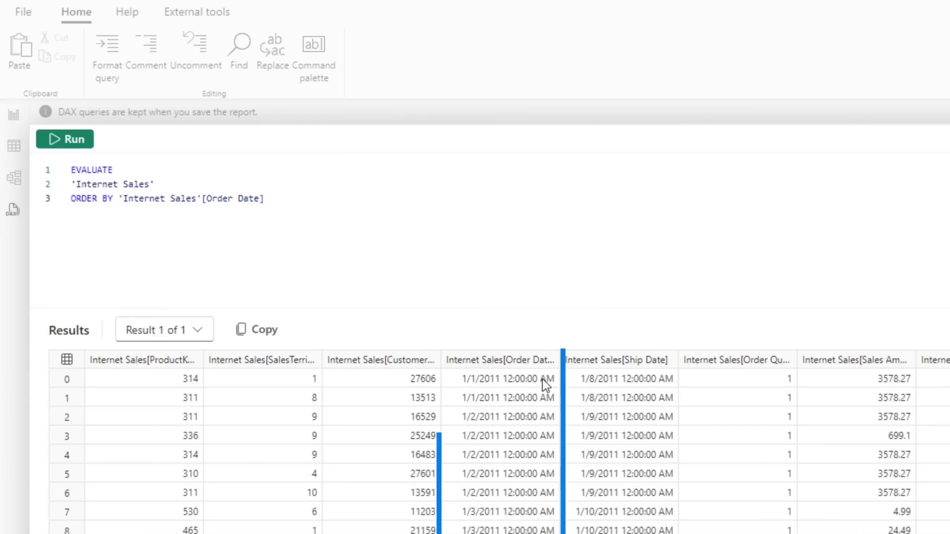
{"action": "type", "text": " DESC"}
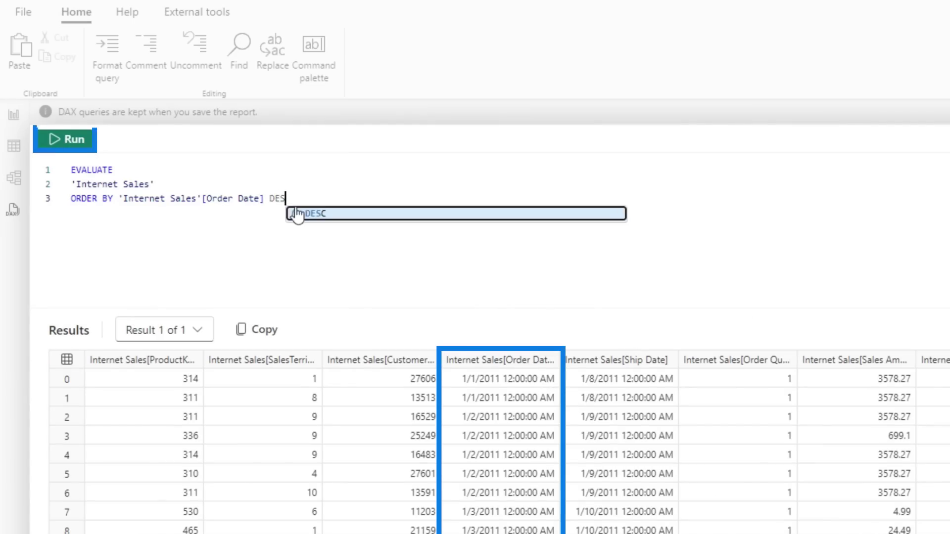
{"action": "left_click", "coordinate": [72, 141]}
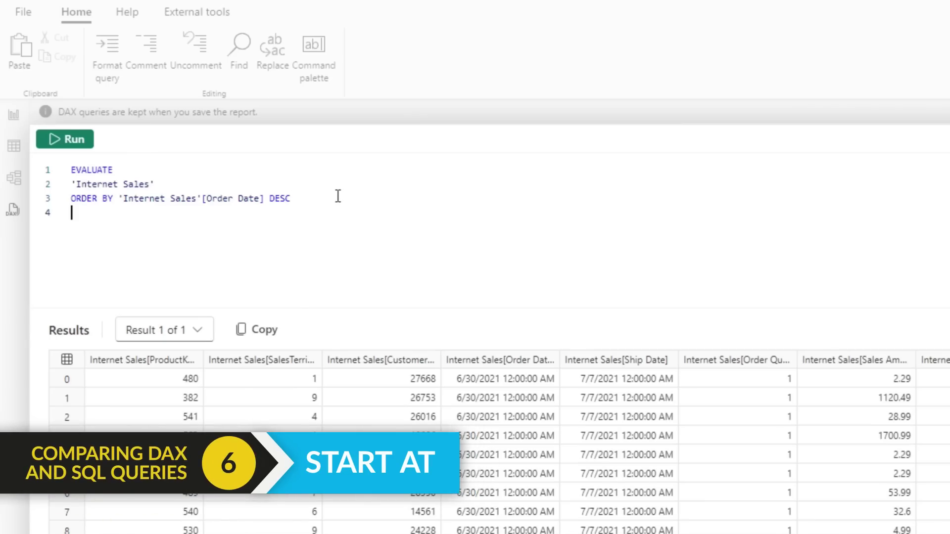
{"action": "type", "text": "START AT"}
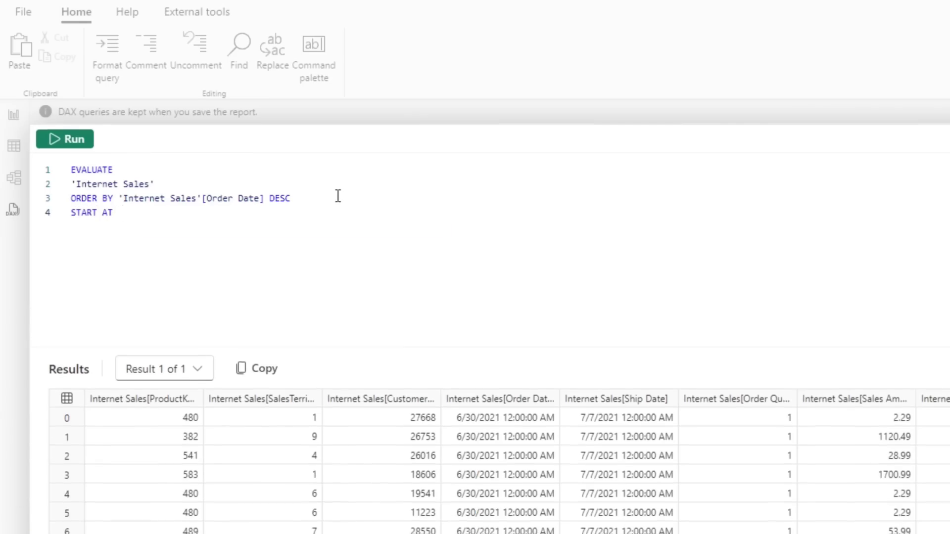
{"action": "type", "text": "date"}
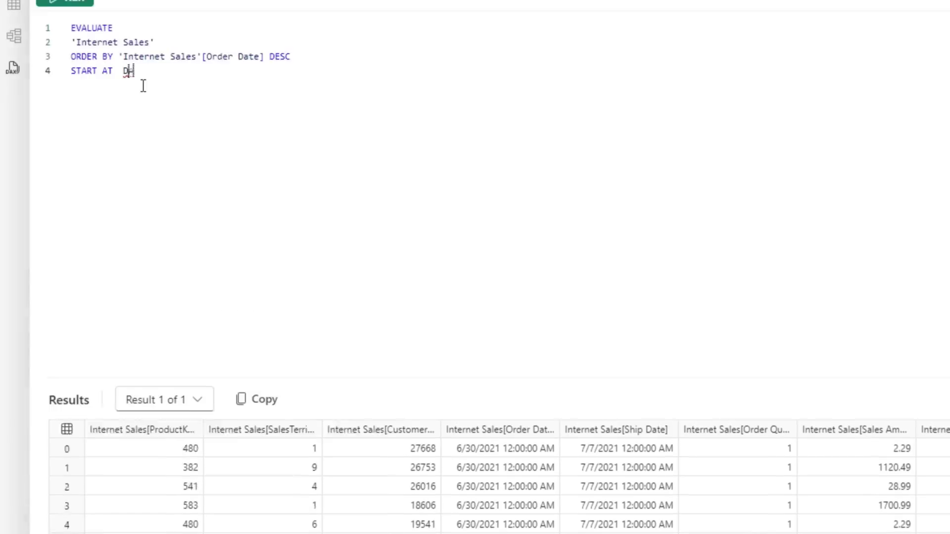
{"action": "type", "text": "(2021,6,1"}
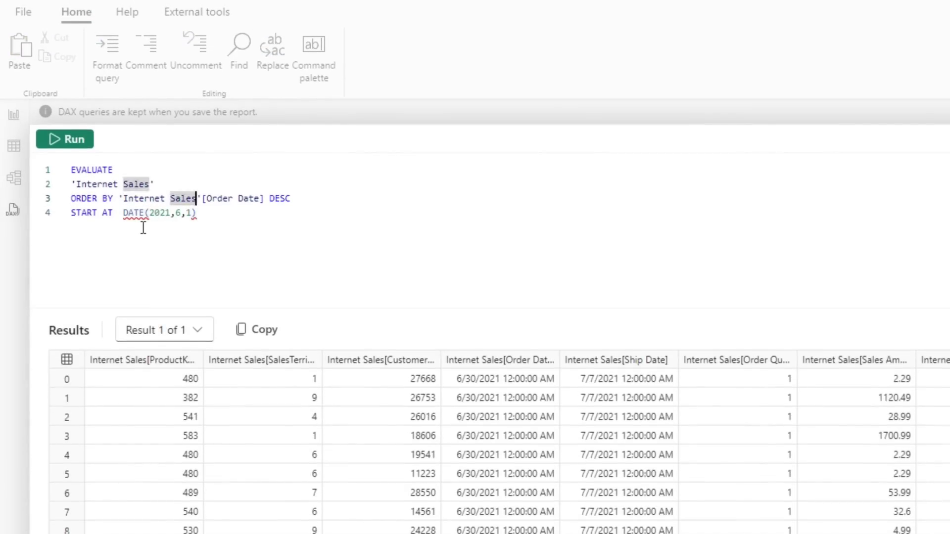
{"action": "type", "text": "1)"}
Add START AT DATE(2021,6,1), remove DESC, and rerun for ascending dates
{"action": "double_click", "coordinate": [279, 198]}
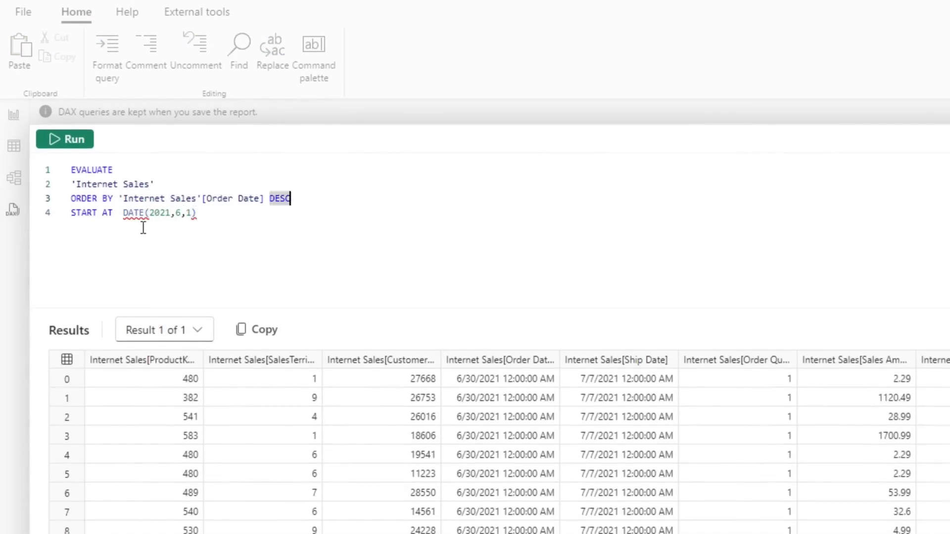
{"action": "key", "text": "BackSpace"}
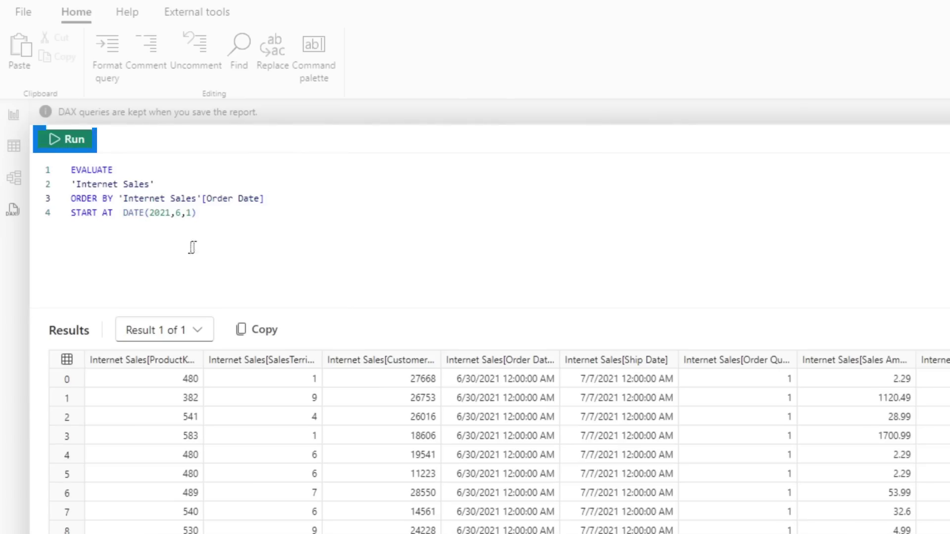
{"action": "left_click", "coordinate": [65, 139]}
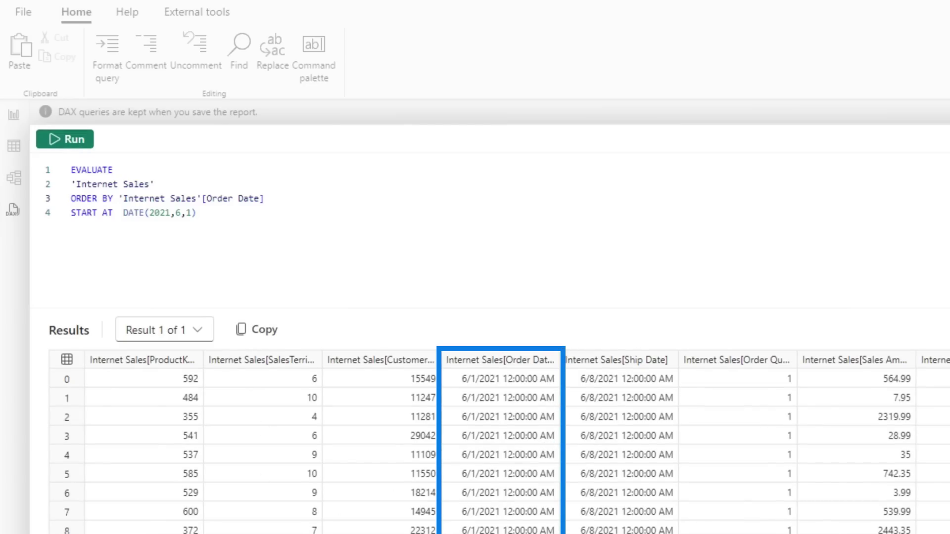
{"action": "scroll", "coordinate": [475, 446], "scroll_direction": "down", "scroll_amount": 10}
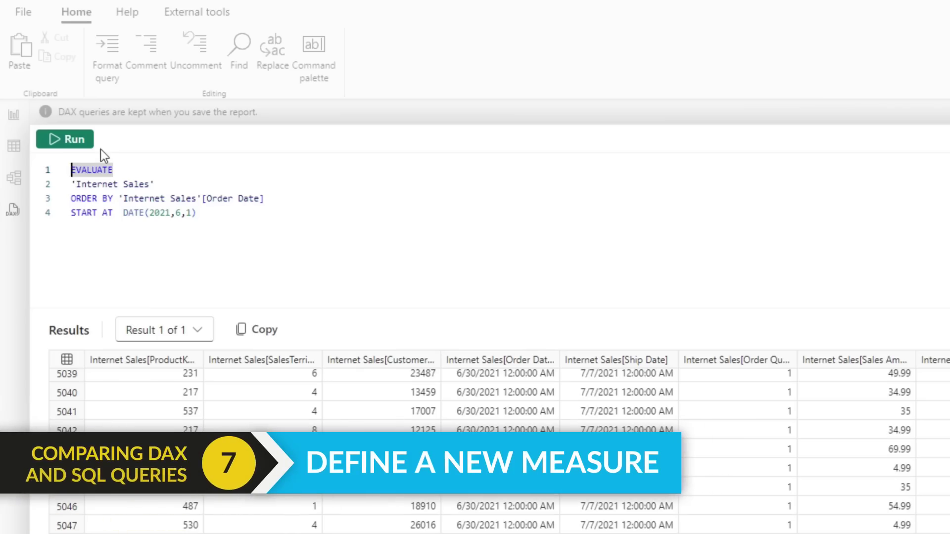
Write DEFINE MEASURE 'Internet Sales'[M1] = SUM('Internet Sales'[Freight]) above EVALUATE
{"action": "key", "text": "Return"}
{"action": "key", "text": "Return"}
{"action": "key", "text": "Up"}
{"action": "key", "text": "Up"}
{"action": "type", "text": "D"}
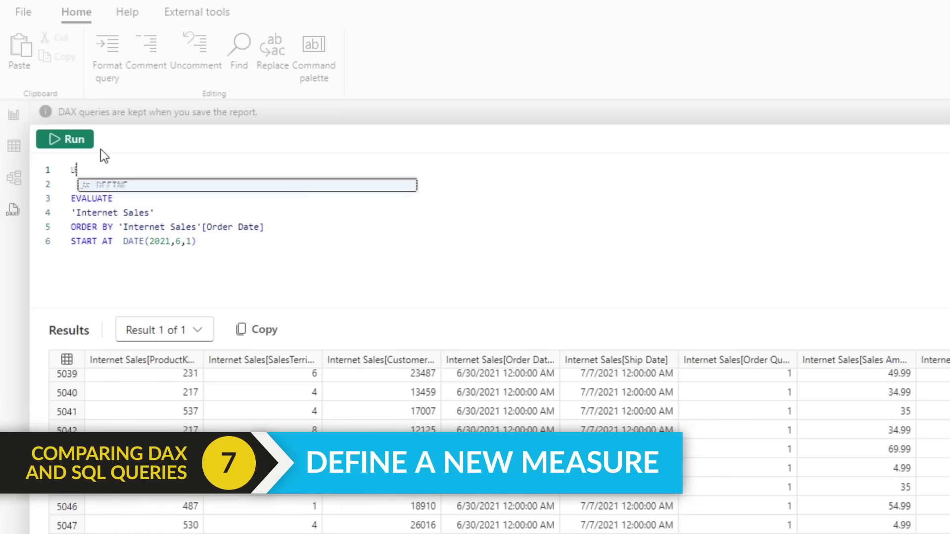
{"action": "type", "text": "E"}
{"action": "key", "text": "Tab"}
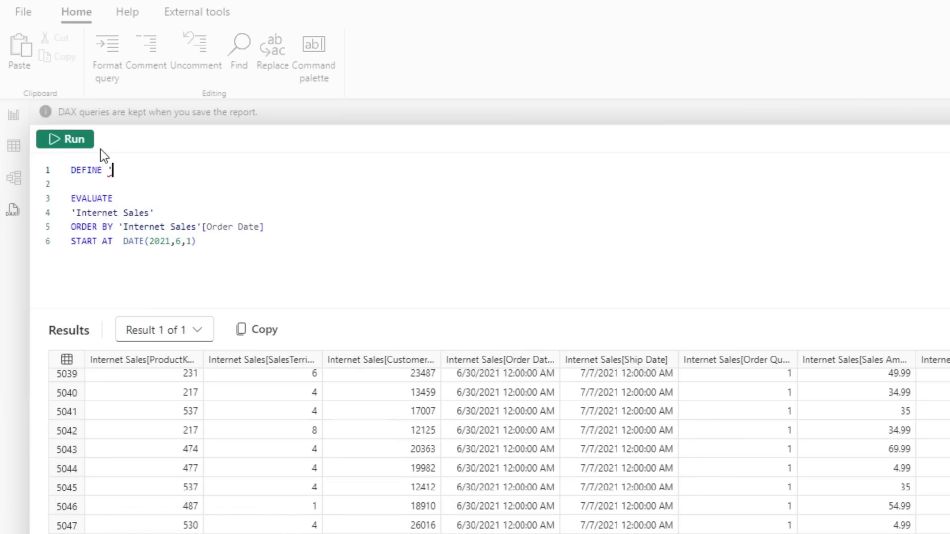
{"action": "type", "text": "'IN"}
{"action": "key", "text": "BackSpace"}
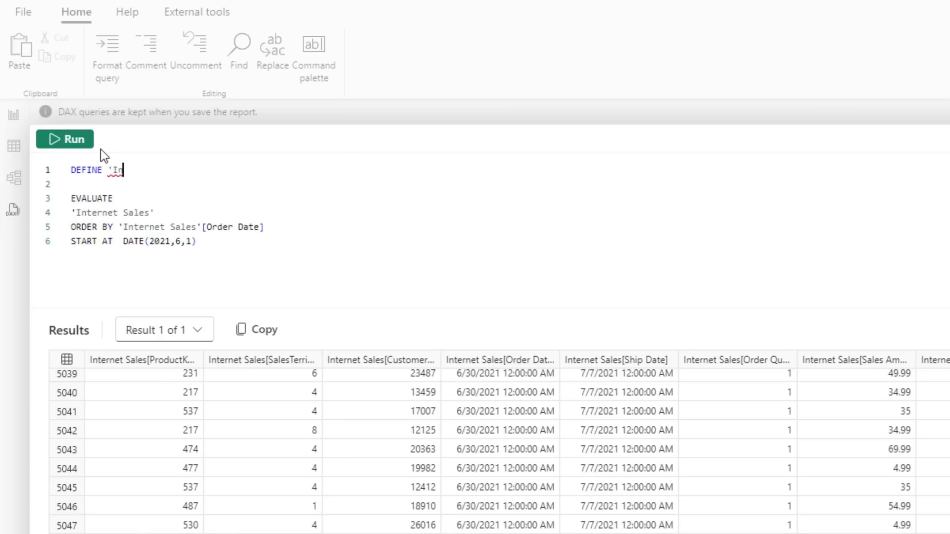
{"action": "type", "text": "ternet "}
{"action": "type", "text": "Sales'"}
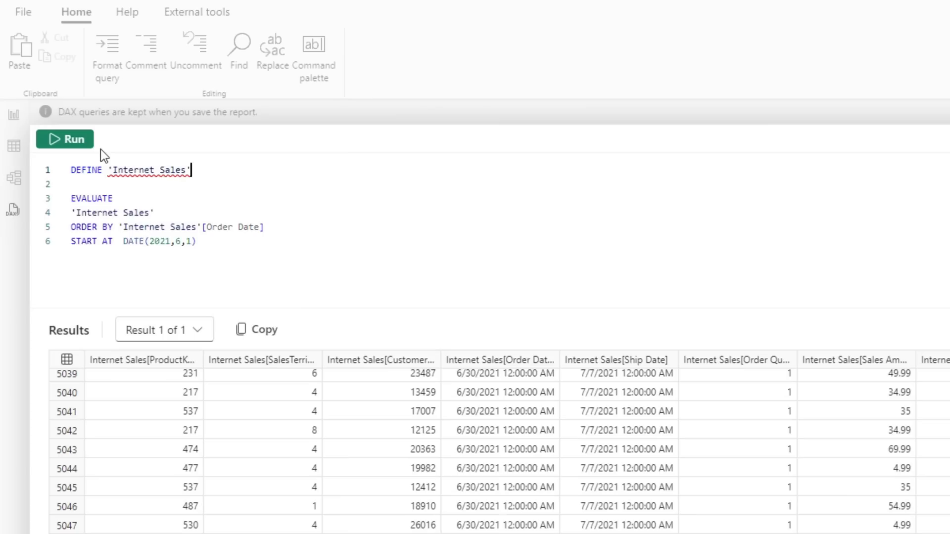
{"action": "type", "text": "["}
{"action": "type", "text": "M1] ="}
{"action": "key", "text": "Return"}
{"action": "type", "text": "M"}
{"action": "key", "text": "Tab"}
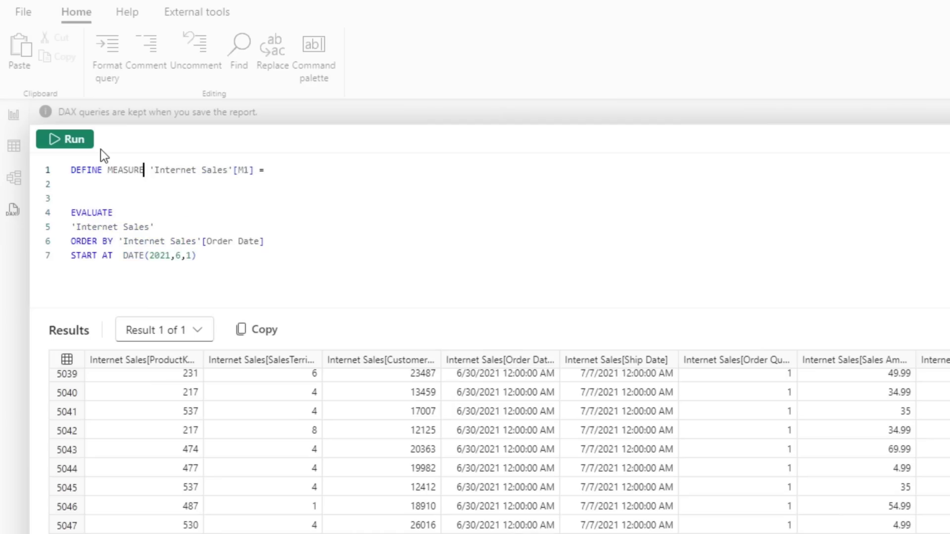
{"action": "key", "text": "Down"}
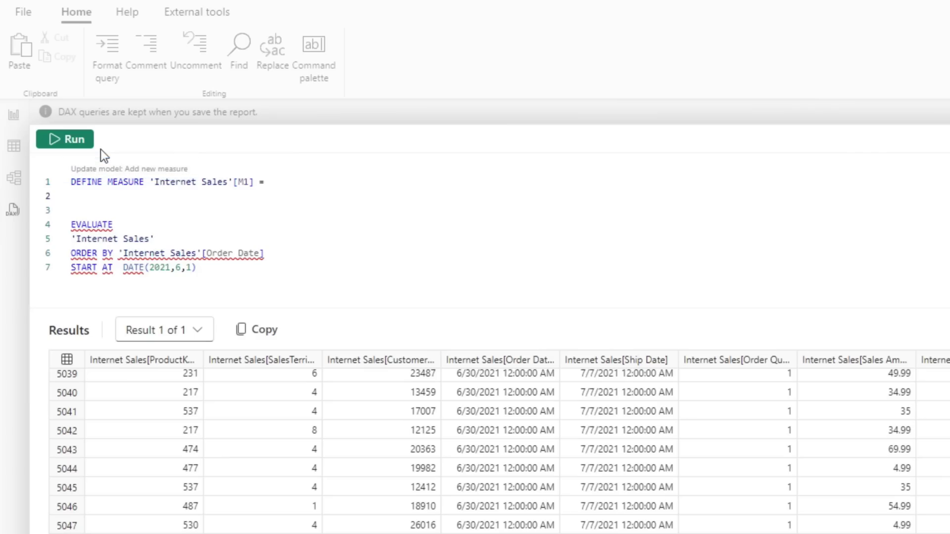
{"action": "type", "text": "su"}
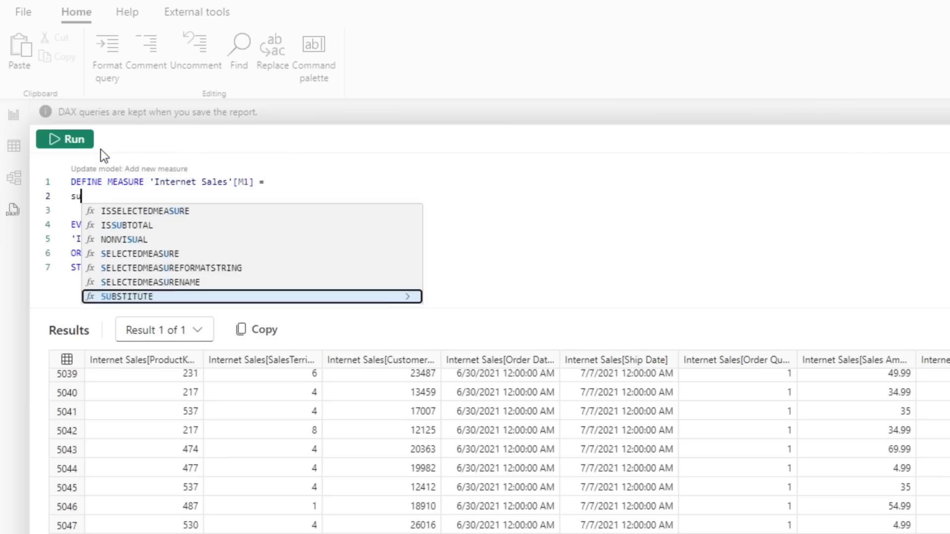
{"action": "type", "text": "m"}
{"action": "key", "text": "Tab"}
{"action": "type", "text": "FR"}
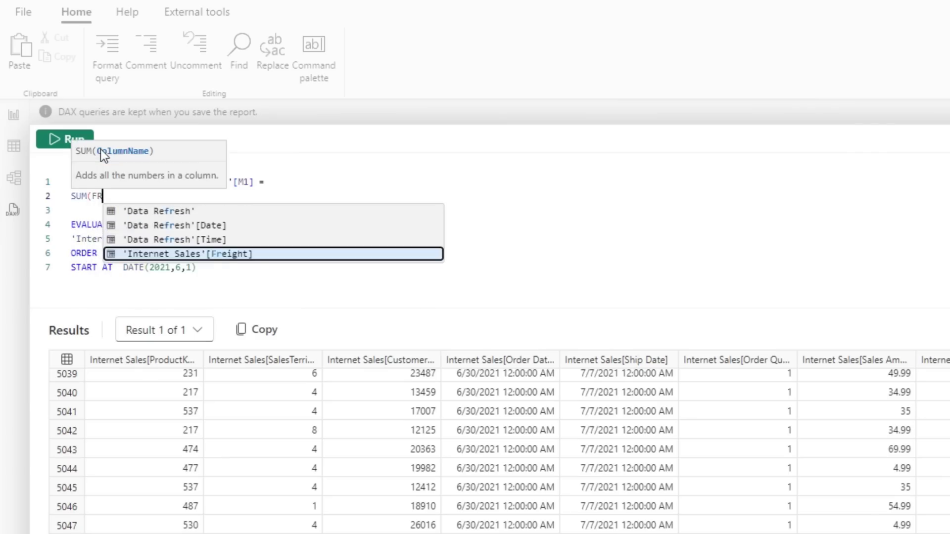
{"action": "key", "text": "Tab"}
{"action": "type", "text": ")"}
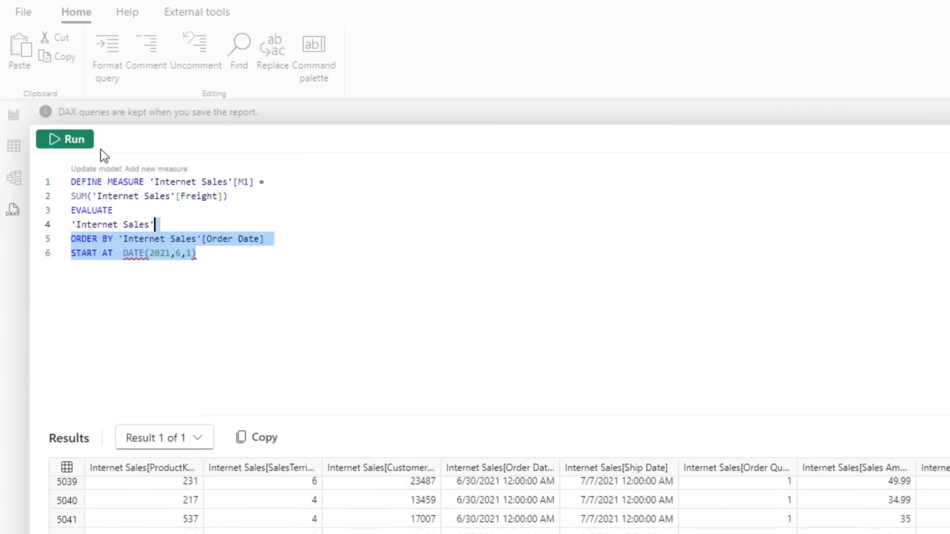
Replace the old table lines with EVALUATE {[M1]} and run it, returning 4485348.55
{"action": "key", "text": "shift+Up"}
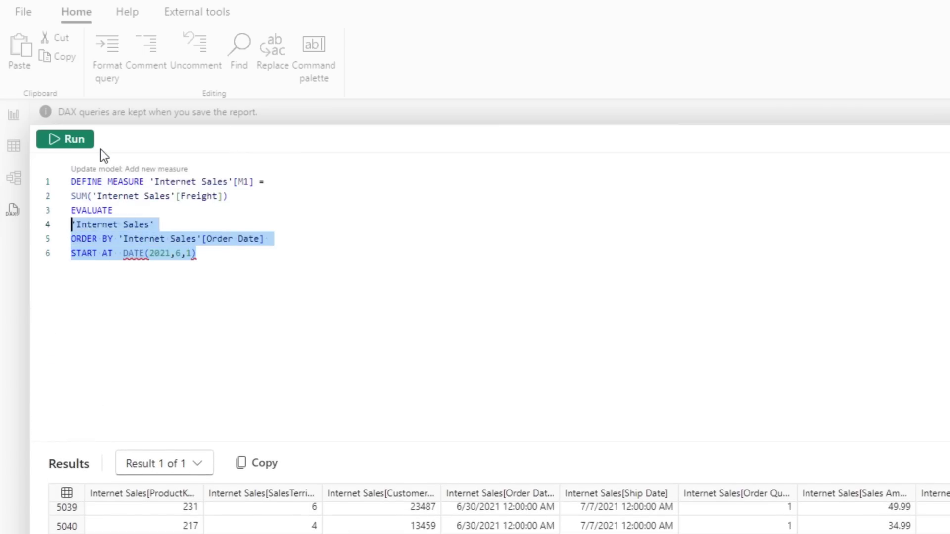
{"action": "key", "text": "BackSpace"}
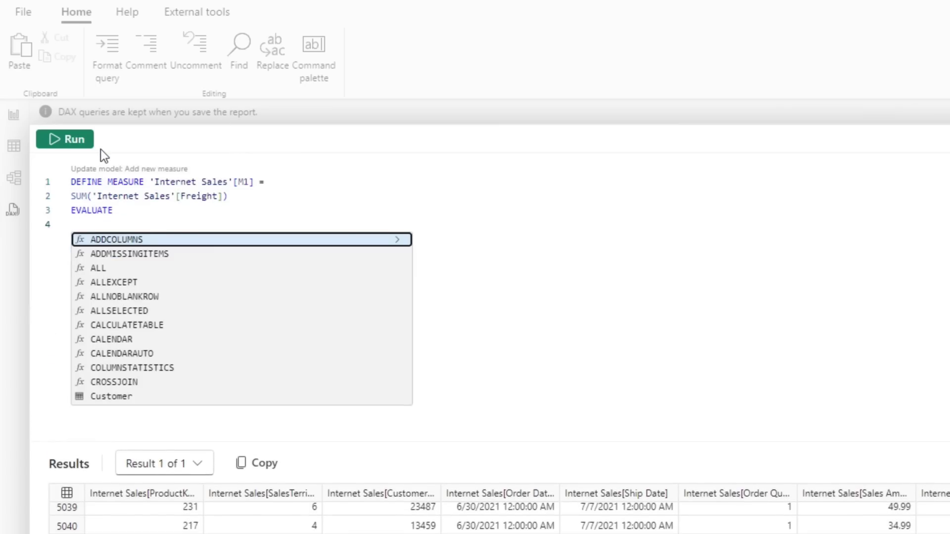
{"action": "type", "text": "{"}
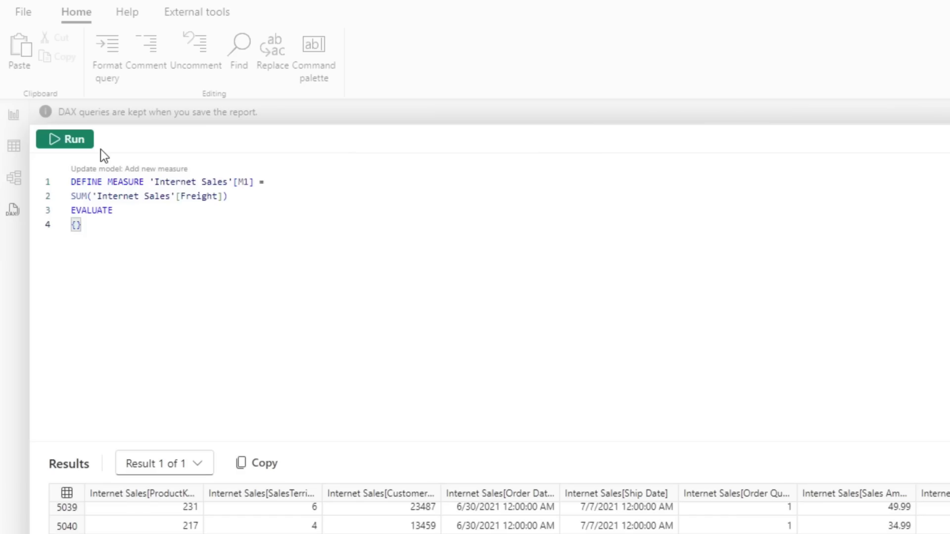
{"action": "type", "text": "[m1"}
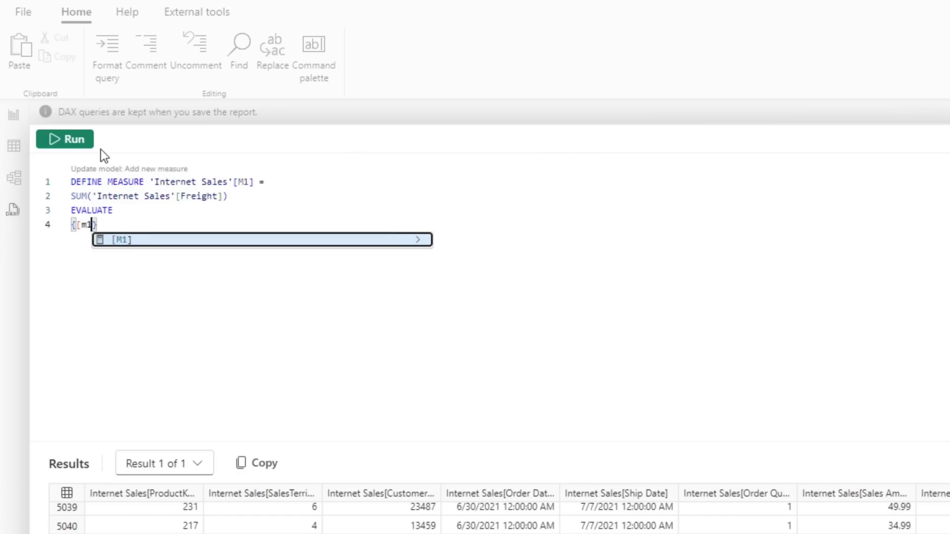
{"action": "key", "text": "Escape"}
{"action": "key", "text": "Left"}
{"action": "type", "text": "M"}
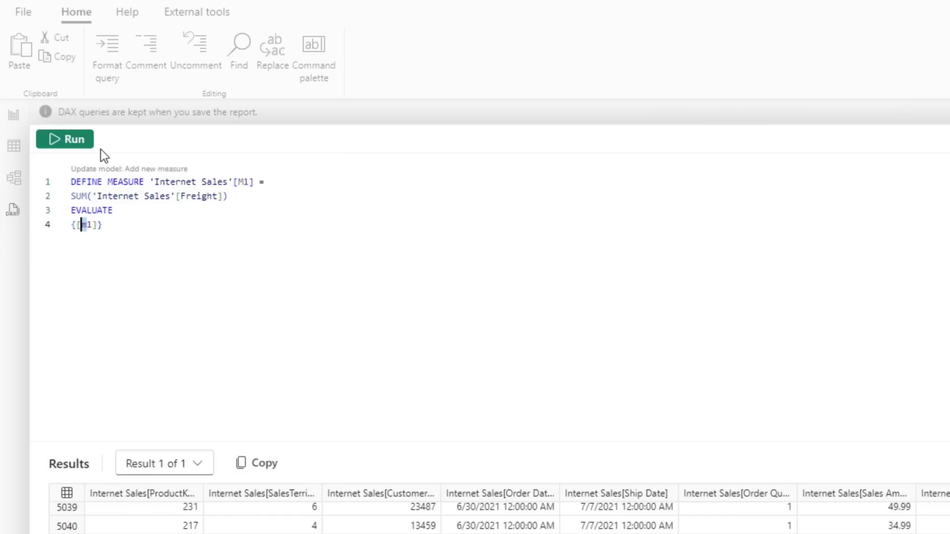
{"action": "type", "text": "1"}
{"action": "key", "text": "Escape"}
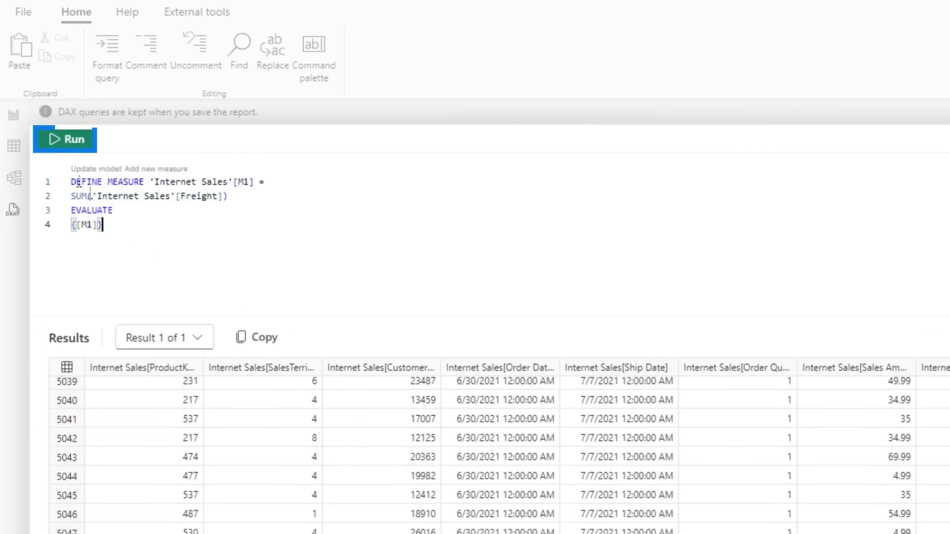
{"action": "left_click", "coordinate": [64, 139]}
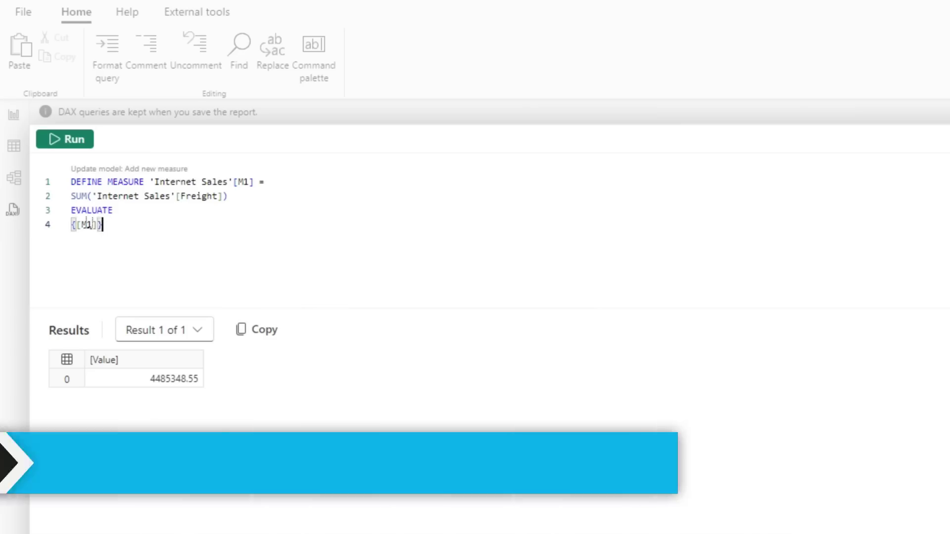
{"action": "left_click_drag", "start_coordinate": [106, 224], "coordinate": [71, 225]}
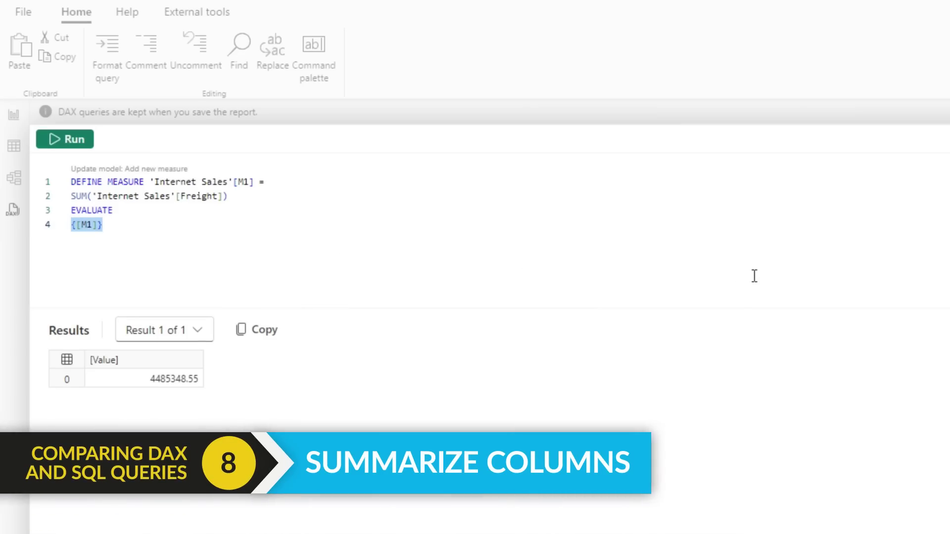
{"action": "type", "text": "SUM"}
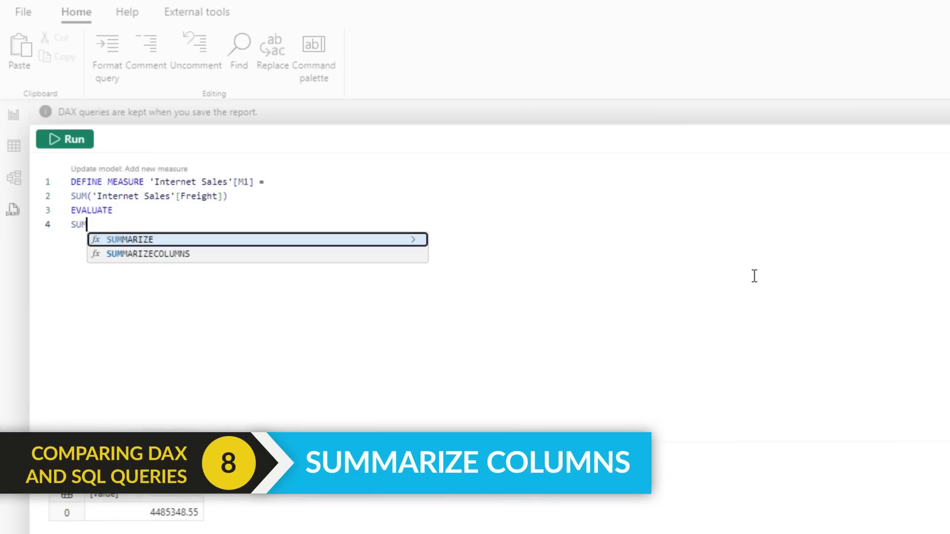
Enter SUMMARIZECOLUMNS('Calendar'[Month], TREATAS({2021}, 'Calendar'[Year]) with autocomplete
{"action": "key", "text": "Down"}
{"action": "key", "text": "Tab"}
{"action": "type", "text": "("}
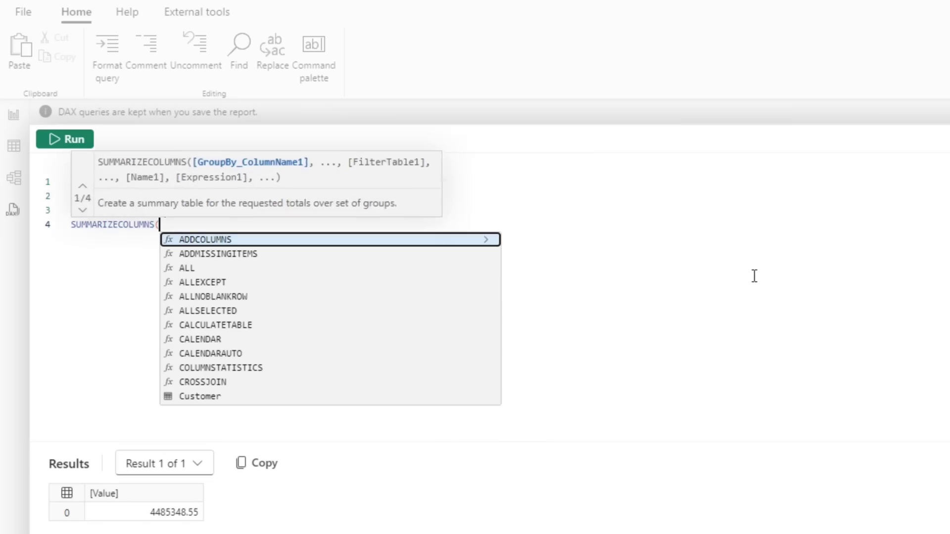
{"action": "key", "text": "Return"}
{"action": "type", "text": "MON"}
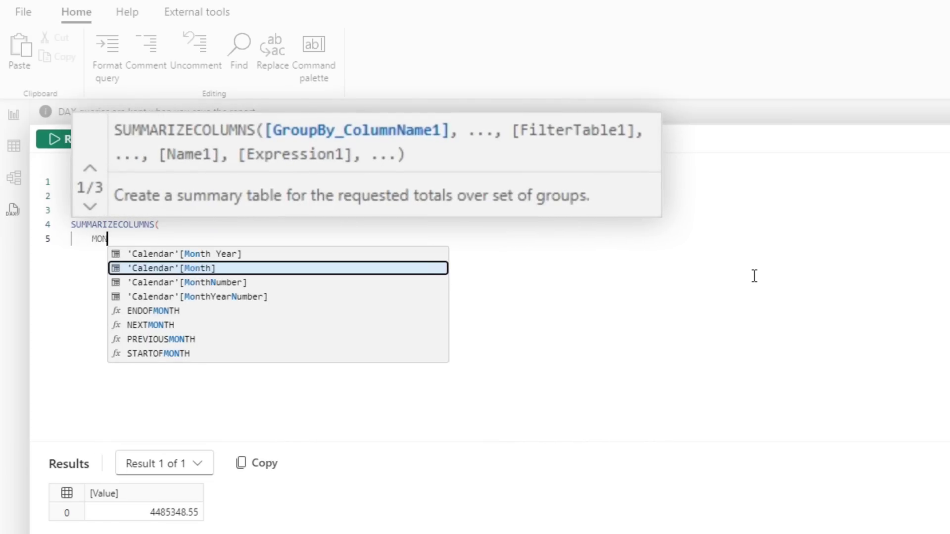
{"action": "key", "text": "Tab"}
{"action": "type", "text": ","}
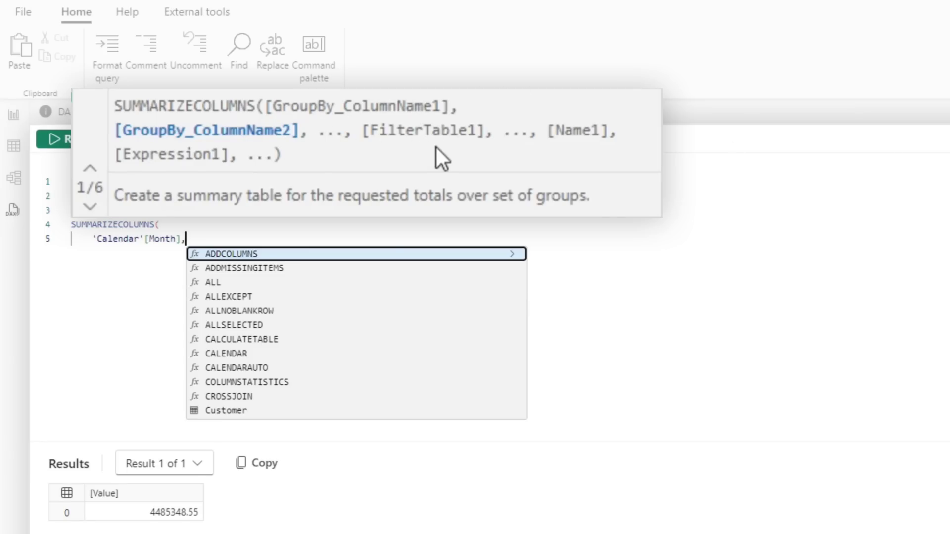
{"action": "key", "text": "Return"}
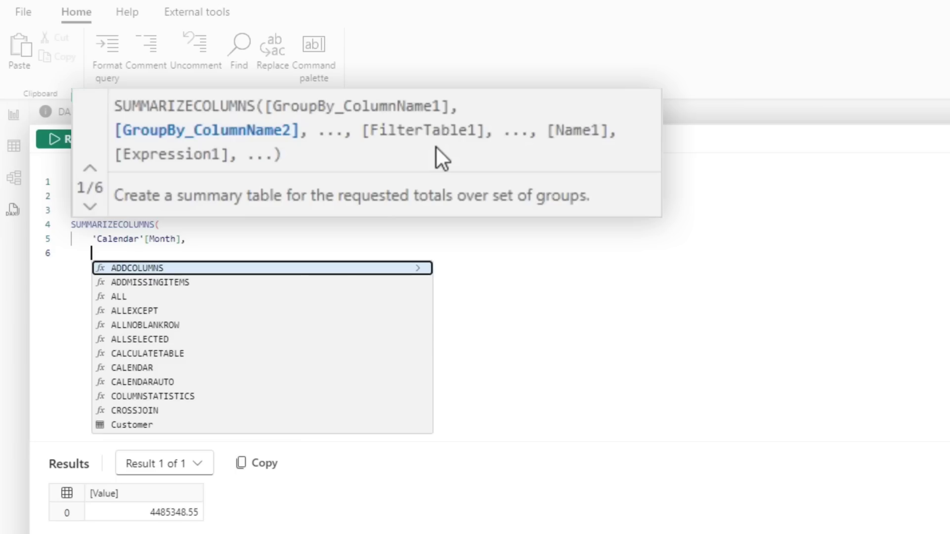
{"action": "type", "text": "TRE"}
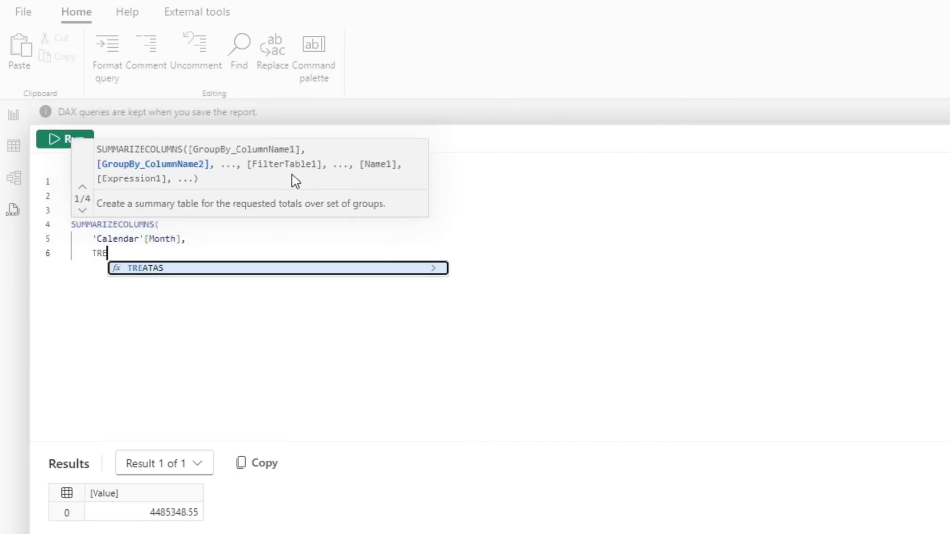
{"action": "key", "text": "Tab"}
{"action": "type", "text": "{"}
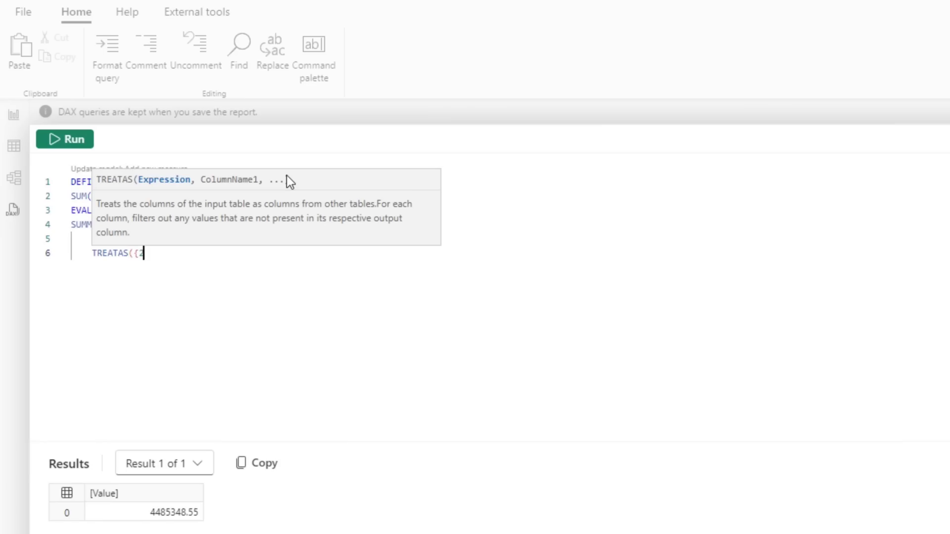
{"action": "type", "text": "2021"}
{"action": "type", "text": "},"}
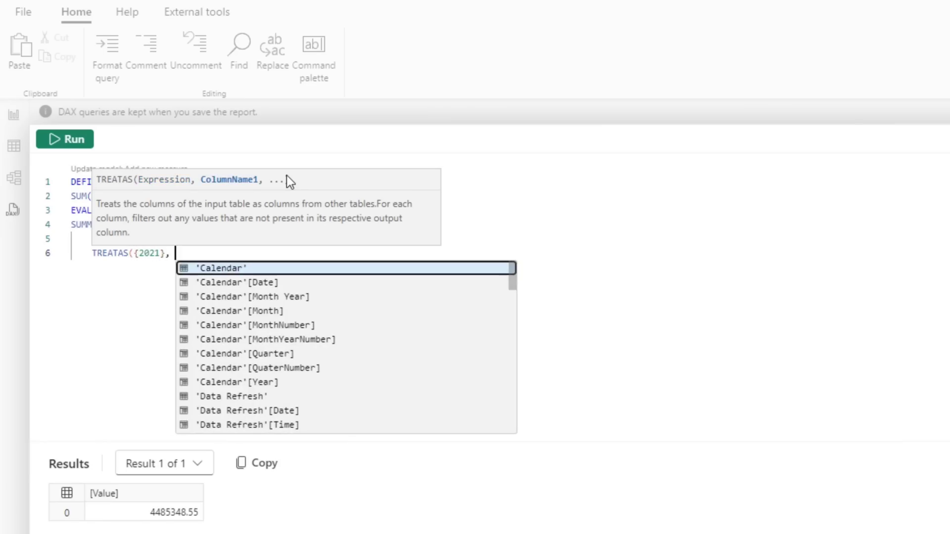
{"action": "key", "text": "Down"}
{"action": "key", "text": "Down"}
{"action": "key", "text": "Down"}
{"action": "key", "text": "Down"}
{"action": "key", "text": "Down"}
{"action": "key", "text": "Down"}
{"action": "key", "text": "Down"}
{"action": "key", "text": "Down"}
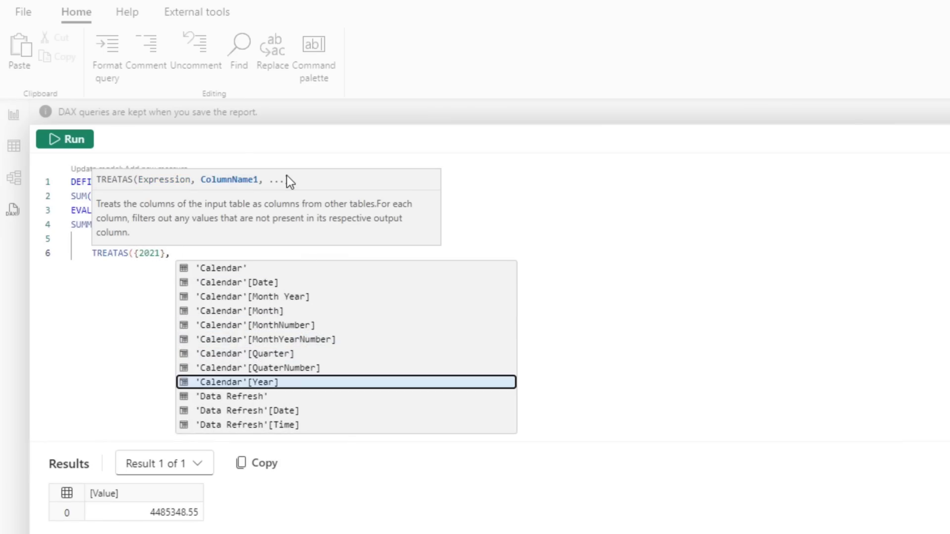
{"action": "key", "text": "Tab"}
{"action": "type", "text": "))"}
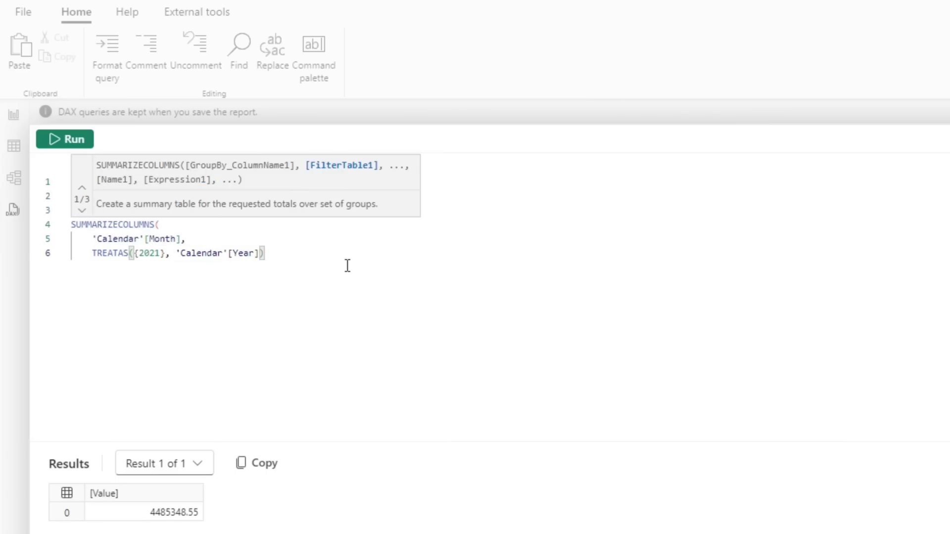
{"action": "type", "text": ","}
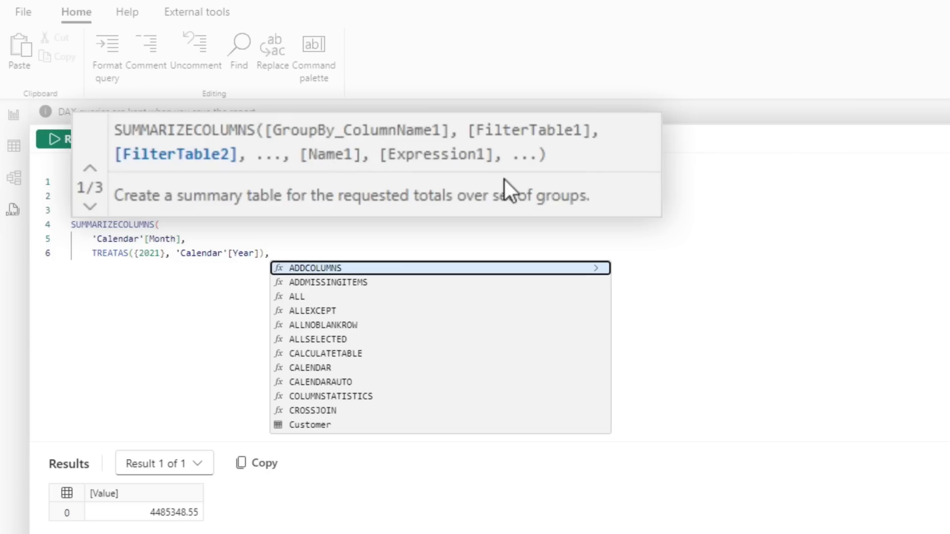
Add "Total Freight", [M1] and a closing parenthesis, then run for January–June 2021 freight
{"action": "left_click", "coordinate": [291, 251]}
{"action": "key", "text": "Return"}
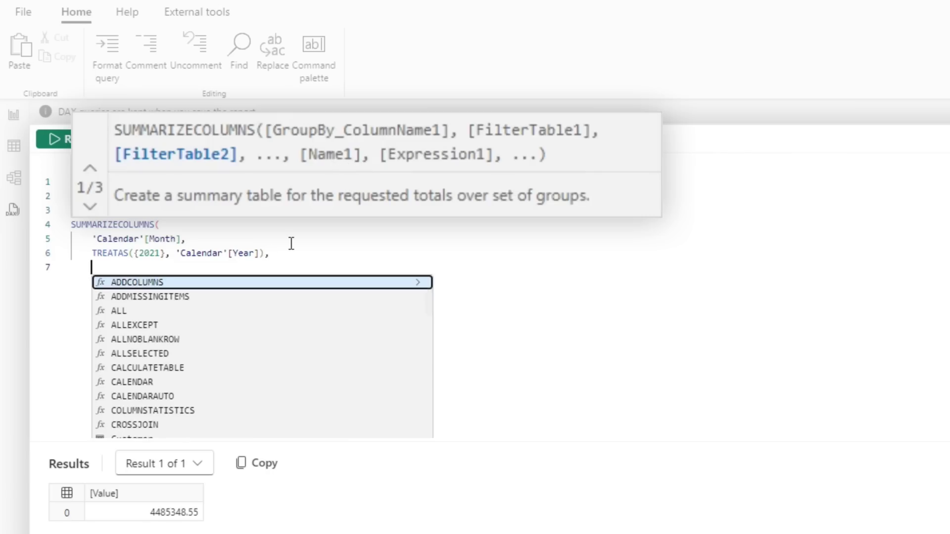
{"action": "type", "text": "'"}
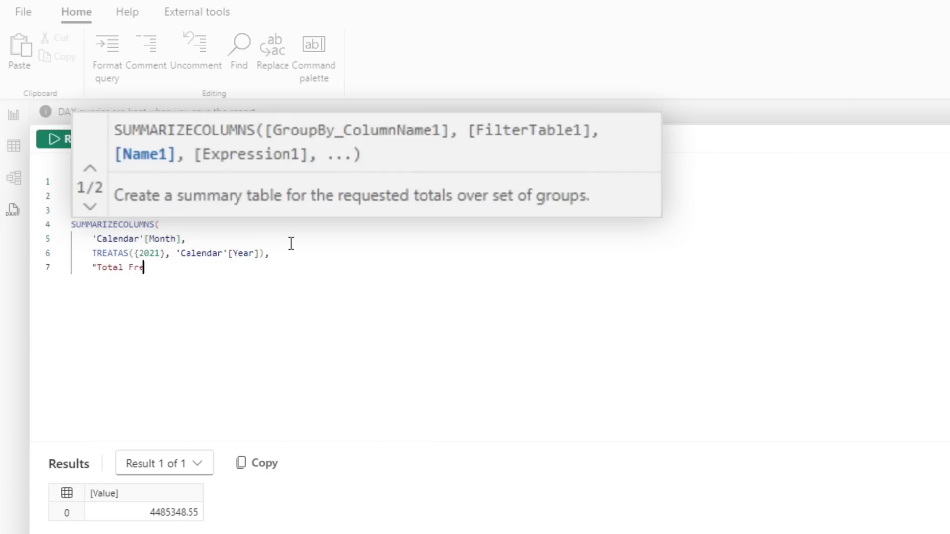
{"action": "type", "text": "\", ["}
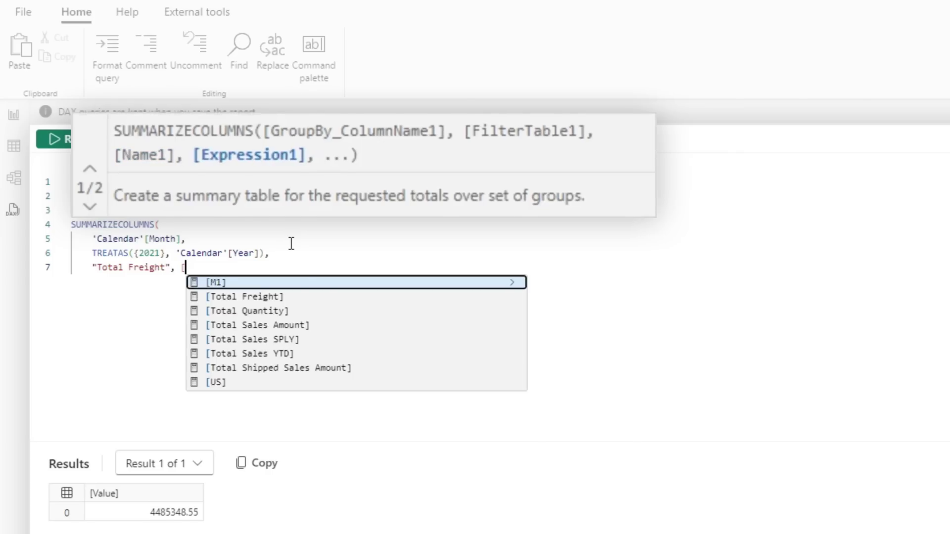
{"action": "type", "text": "M1]"}
{"action": "key", "text": "Return"}
{"action": "type", "text": ")"}
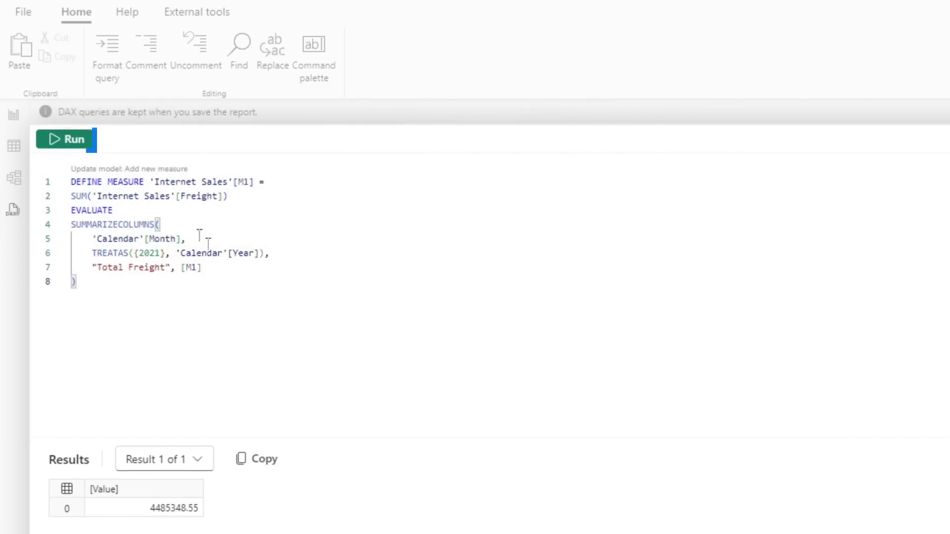
{"action": "left_click", "coordinate": [67, 140]}
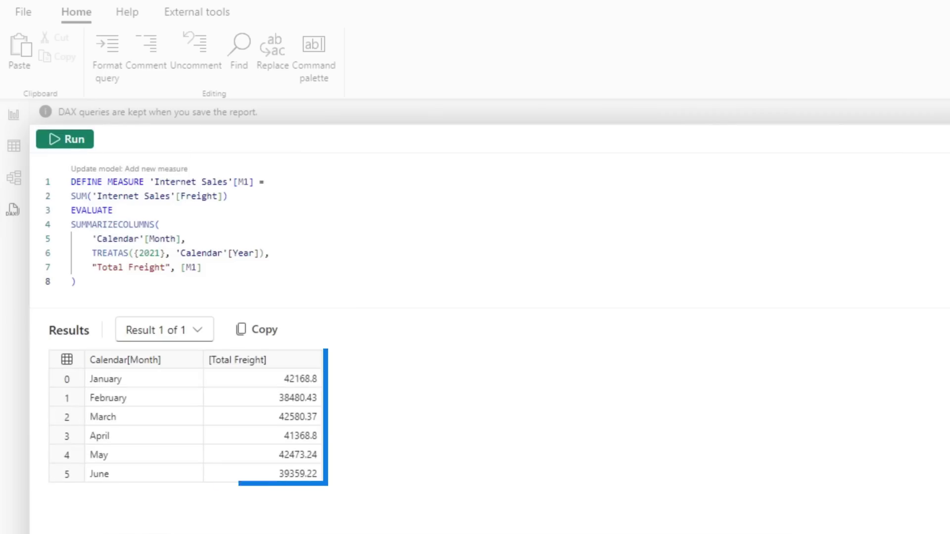
{"action": "double_click", "coordinate": [153, 253]}
{"action": "type", "text": "202"}
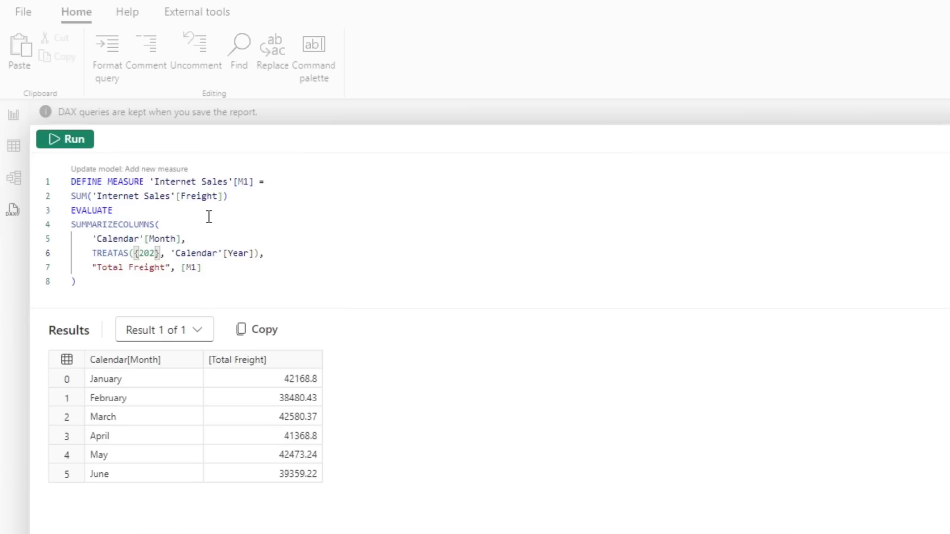
{"action": "type", "text": "0"}
Rerun the SUMMARIZECOLUMNS query with the TREATAS year filter changed to 2020
{"action": "left_click", "coordinate": [67, 140]}
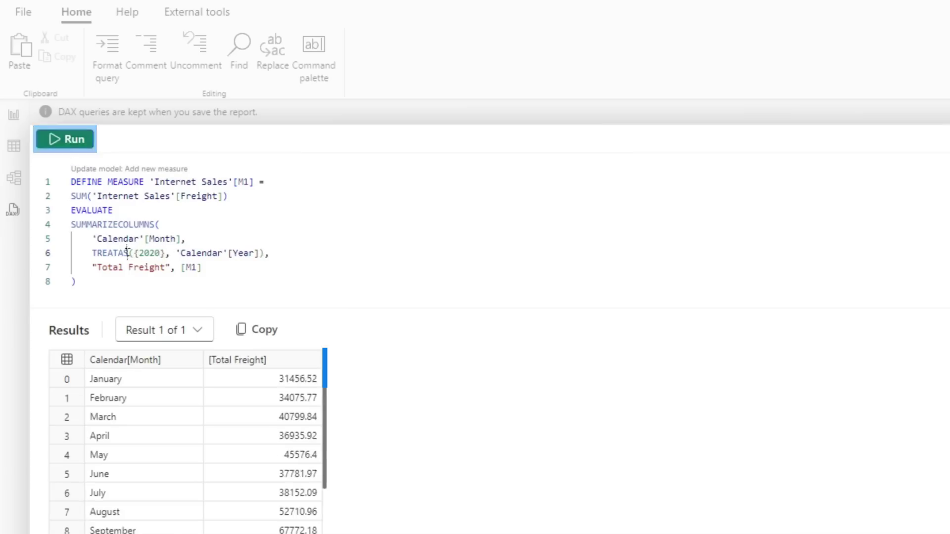
{"action": "scroll", "coordinate": [222, 418], "scroll_direction": "down", "scroll_amount": 3}
{"action": "scroll", "coordinate": [223, 417], "scroll_direction": "up", "scroll_amount": 3}
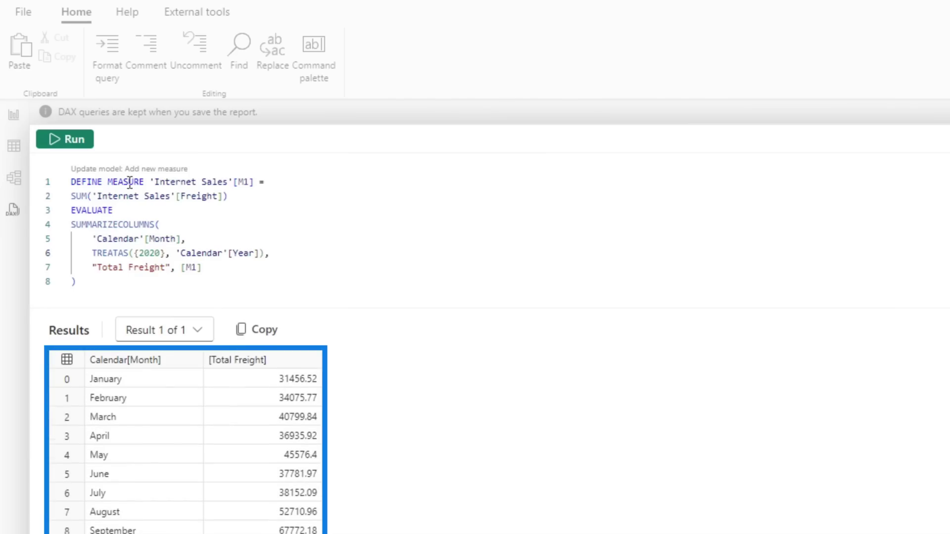